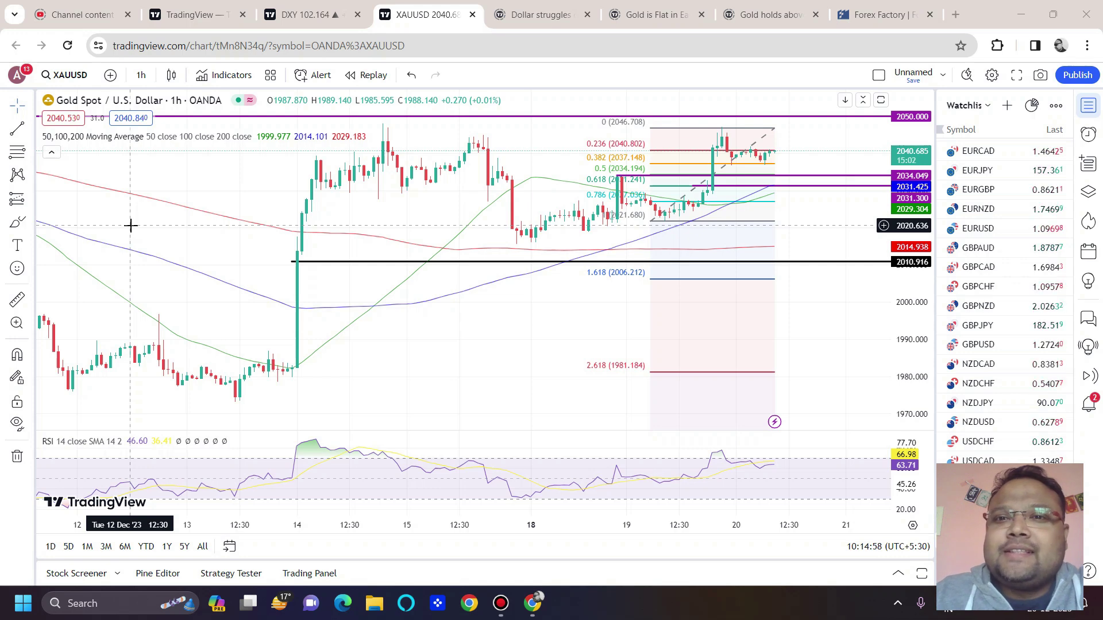
- Handwrite 2050 on the gold chart, circle it, and draw an upward arrow at the top right
scroll(194, 246, "up", 2)
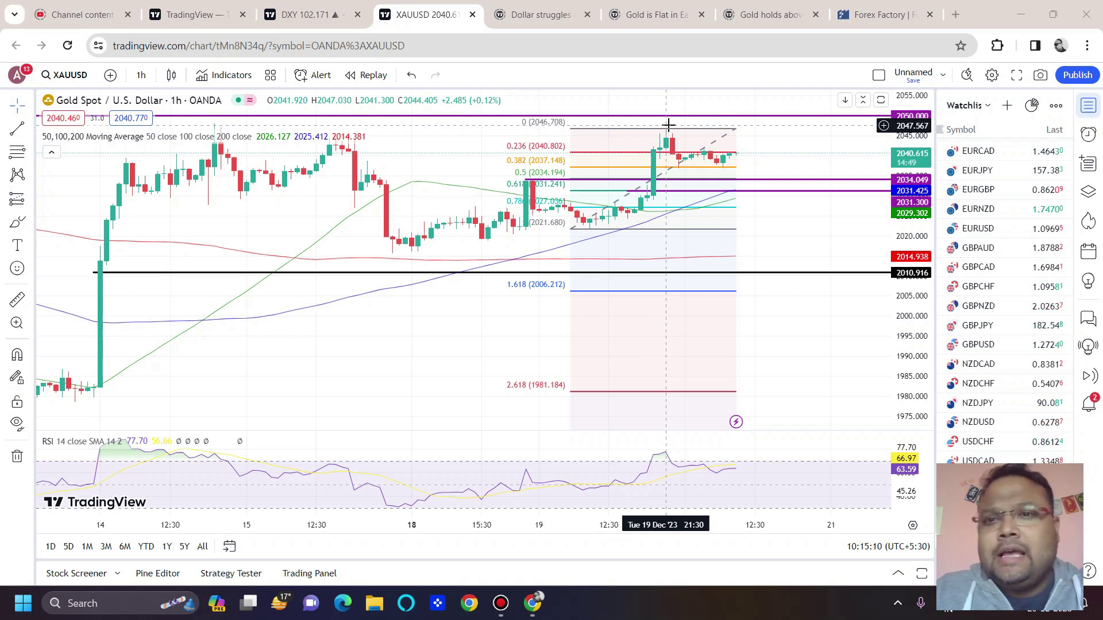
scroll(597, 147, "down", 2)
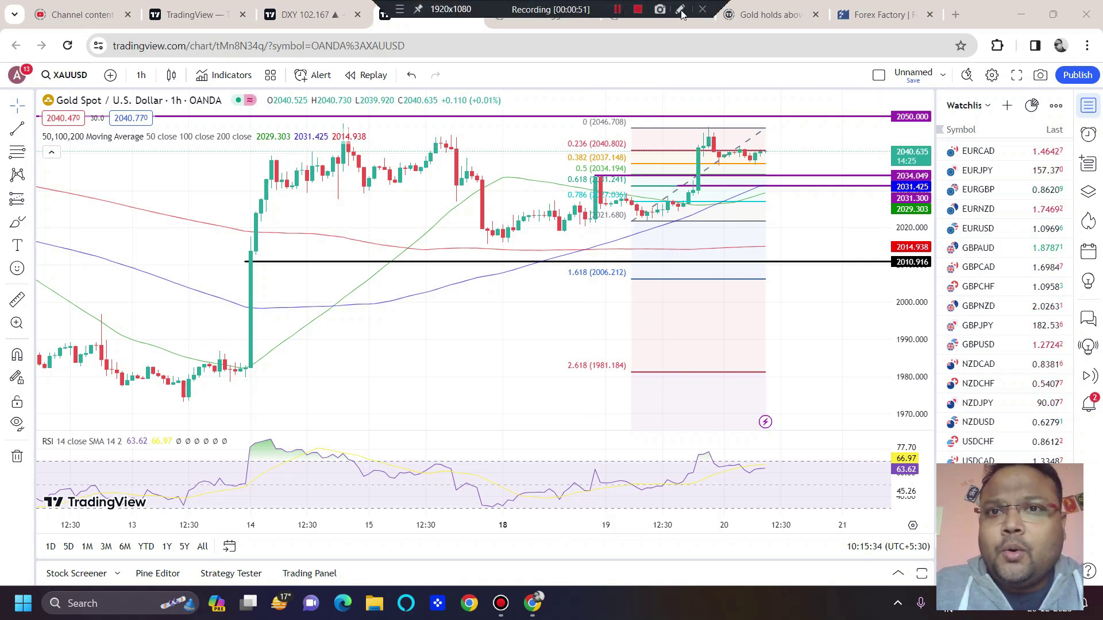
left_click(680, 11)
mouse_move(472, 294)
left_mouse_down()
mouse_move(492, 347)
mouse_move(551, 294)
mouse_move(570, 347)
left_mouse_up()
mouse_move(667, 297)
left_mouse_down()
mouse_move(638, 308)
mouse_move(650, 370)
left_mouse_up()
left_click_drag(692, 327, 691, 327)
mouse_move(563, 212)
left_mouse_down()
mouse_move(283, 374)
mouse_move(387, 131)
left_mouse_up()
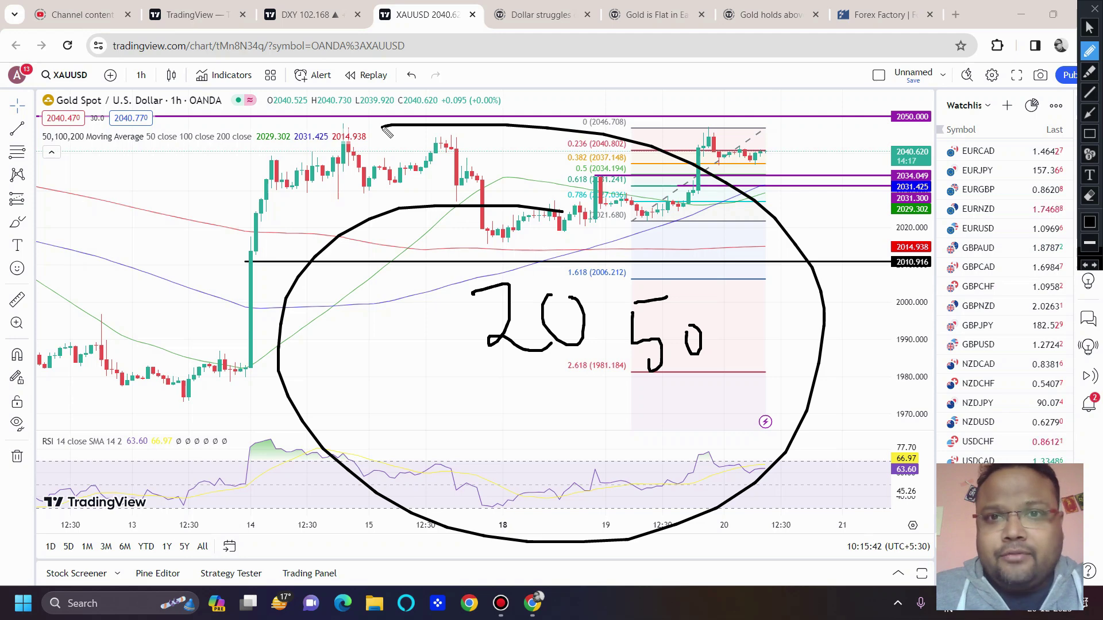
left_click_drag(800, 105, 800, 149)
mouse_move(763, 110)
left_mouse_down()
mouse_move(798, 85)
mouse_move(843, 132)
left_mouse_up()
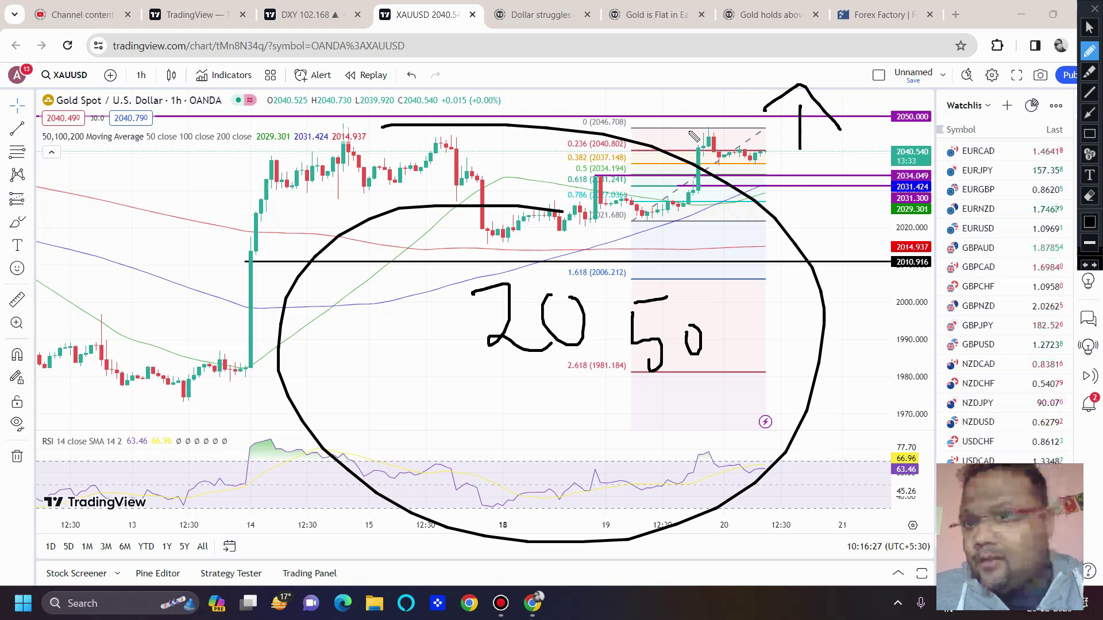
- Retrace the up arrow, then wipe the loop, 2050 note and arrow off the gold chart
mouse_move(769, 109)
left_mouse_down()
mouse_move(773, 150)
mouse_move(769, 106)
left_mouse_up()
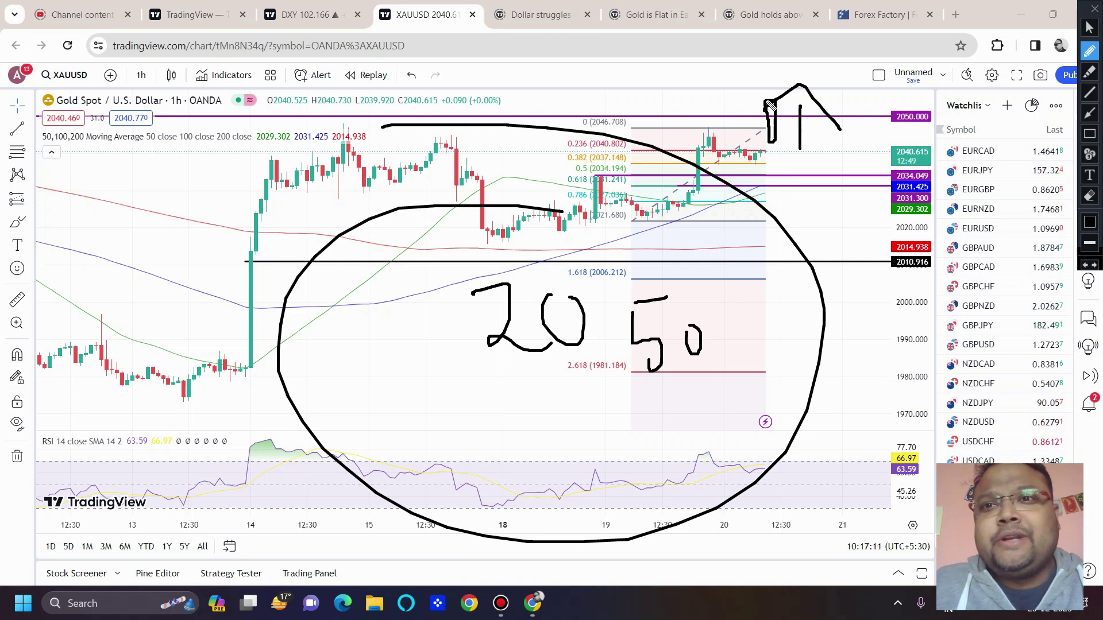
left_click(1088, 8)
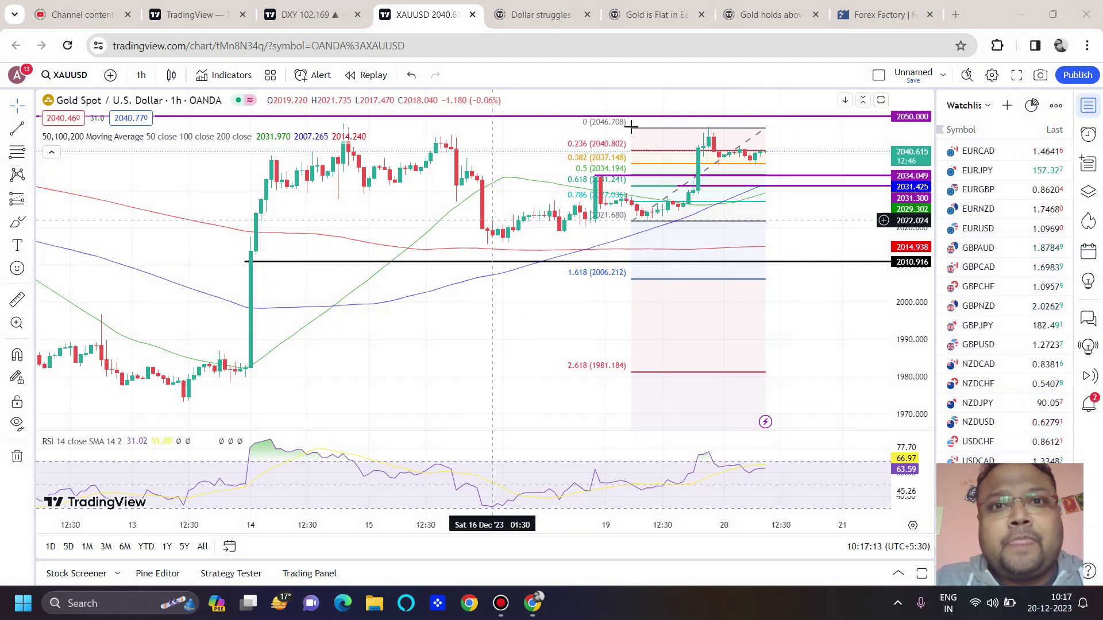
- Glance at the 'Dollar struggles' article, then show the DXY 4-hour chart and adjust its zoom
left_click(557, 17)
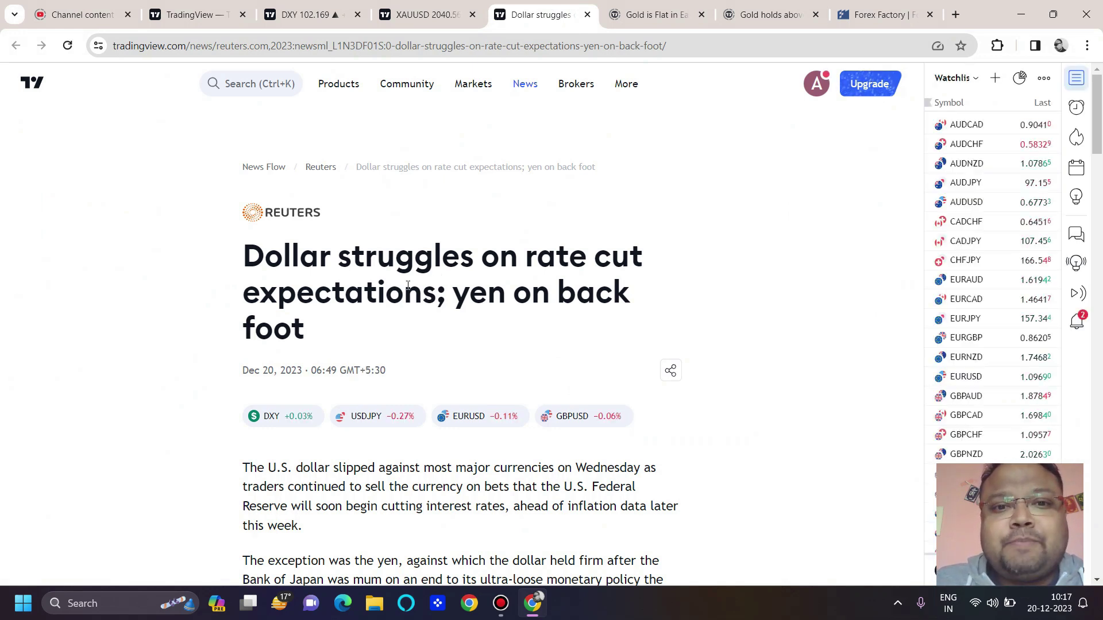
left_click(302, 5)
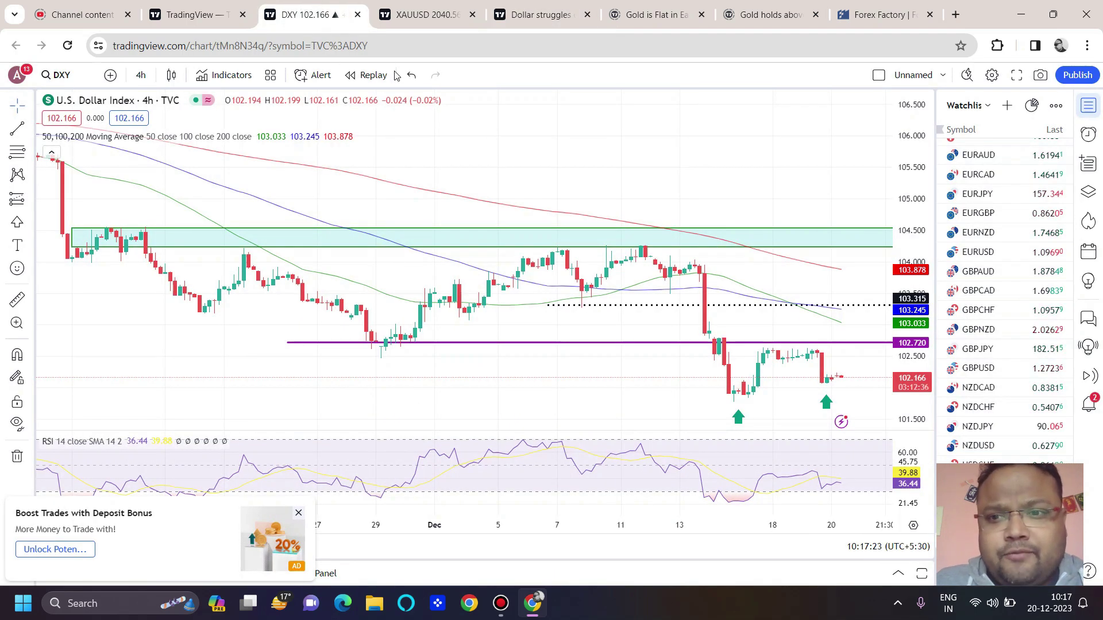
scroll(734, 253, "up", 3)
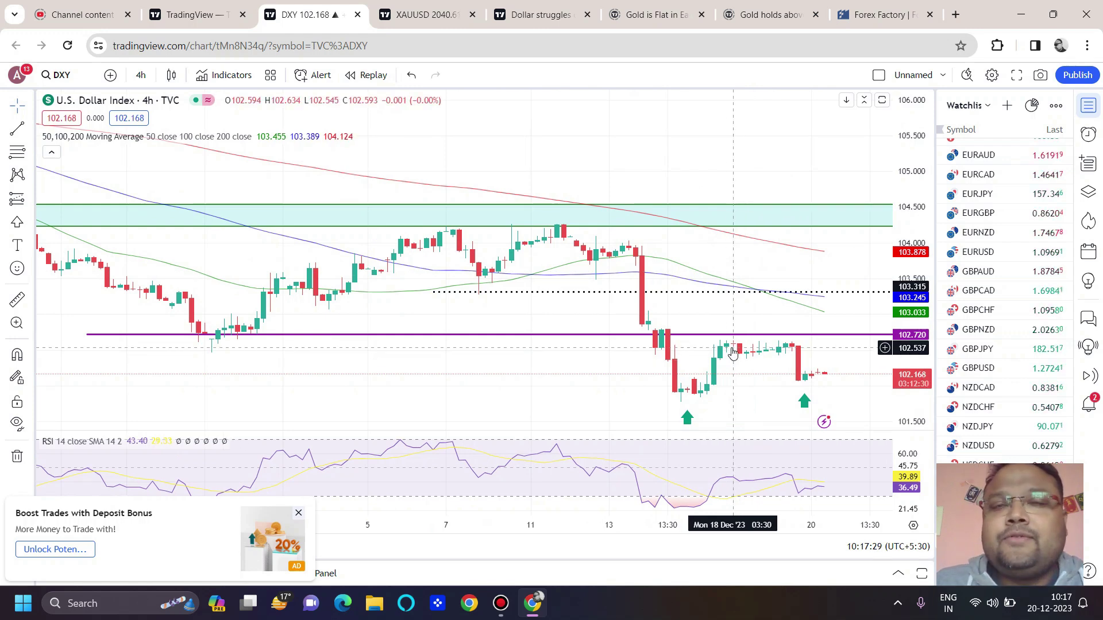
scroll(733, 353, "up", 1)
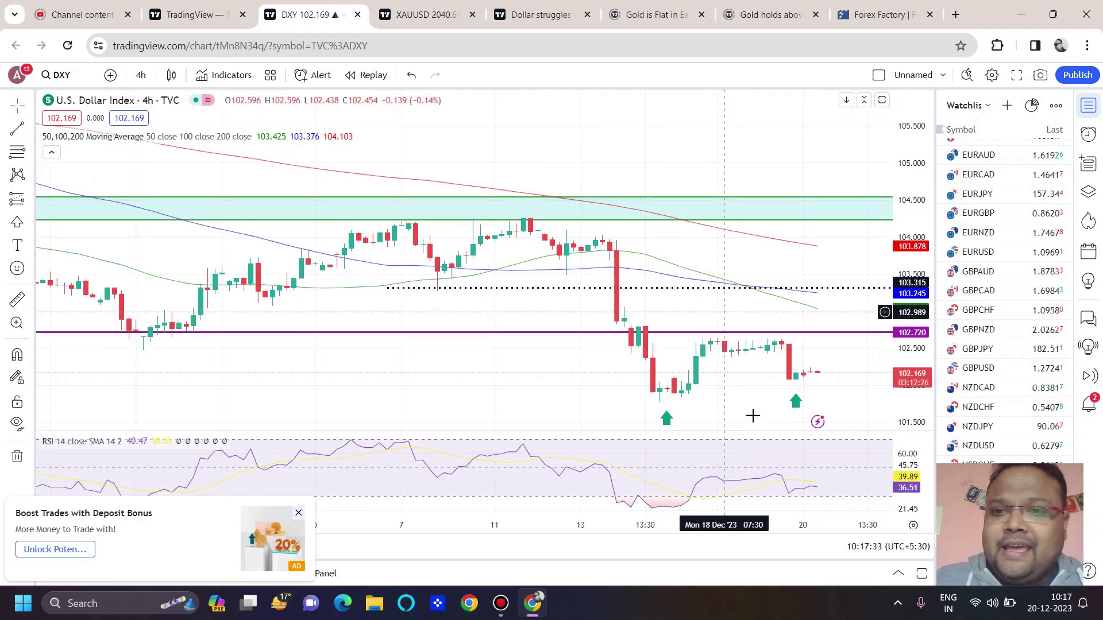
scroll(327, 290, "down", 3)
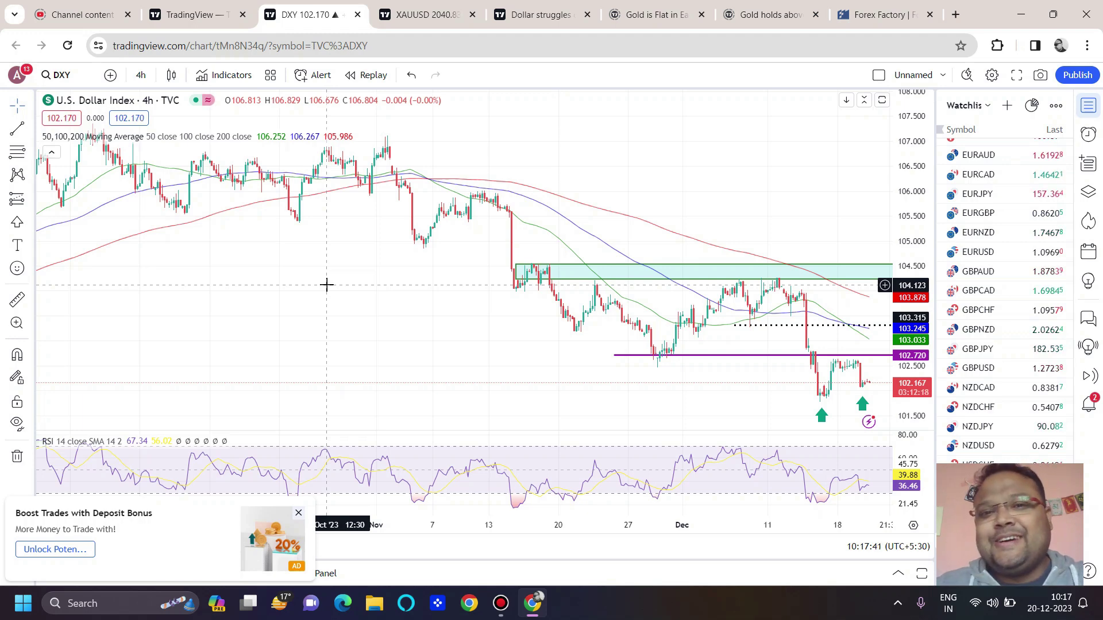
scroll(327, 284, "up", 4)
- Handwrite 102.50 above the Dollar Index chart, circle it, and draw an arrow pointing at it
mouse_move(678, 13)
left_click(679, 9)
mouse_move(587, 119)
left_mouse_down()
mouse_move(587, 155)
mouse_move(619, 117)
mouse_move(683, 147)
left_mouse_up()
left_click(686, 145)
mouse_move(707, 99)
left_mouse_down()
mouse_move(722, 103)
mouse_move(724, 136)
left_mouse_up()
left_click_drag(769, 104, 780, 98)
mouse_move(746, 31)
left_mouse_down()
mouse_move(463, 67)
mouse_move(632, 11)
left_mouse_up()
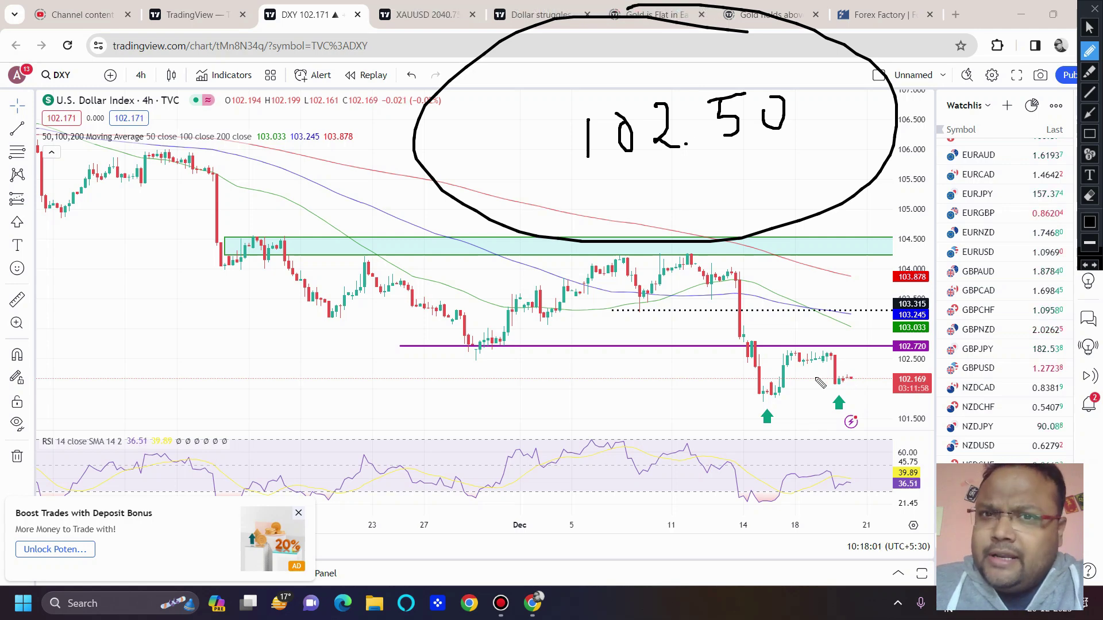
left_click_drag(415, 208, 561, 162)
mouse_move(486, 142)
left_mouse_down()
mouse_move(566, 166)
mouse_move(520, 213)
left_mouse_up()
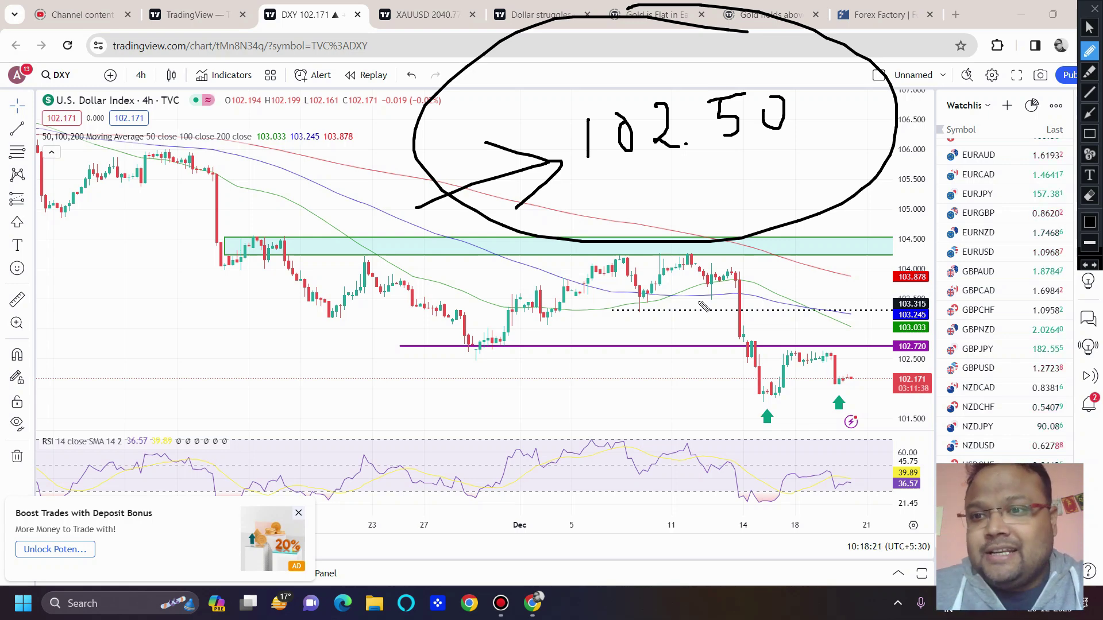
- Handwrite 103.30 and 103.10 in the lower chart area and circle both figures
left_click_drag(509, 376, 510, 445)
mouse_move(543, 377)
left_mouse_down()
mouse_move(550, 416)
mouse_move(543, 379)
left_mouse_up()
mouse_move(566, 380)
left_mouse_down()
mouse_move(578, 373)
mouse_move(561, 417)
left_mouse_up()
mouse_move(599, 372)
left_mouse_down()
mouse_move(635, 377)
mouse_move(610, 414)
left_mouse_up()
left_click(618, 408)
left_click_drag(686, 367, 679, 381)
left_click_drag(546, 505, 561, 539)
left_click_drag(601, 482, 624, 520)
left_click(666, 503)
mouse_move(683, 468)
left_mouse_down()
mouse_move(691, 517)
mouse_move(715, 470)
left_mouse_up()
left_click_drag(687, 368, 713, 391)
mouse_move(679, 305)
left_mouse_down()
mouse_move(362, 617)
mouse_move(554, 253)
left_mouse_up()
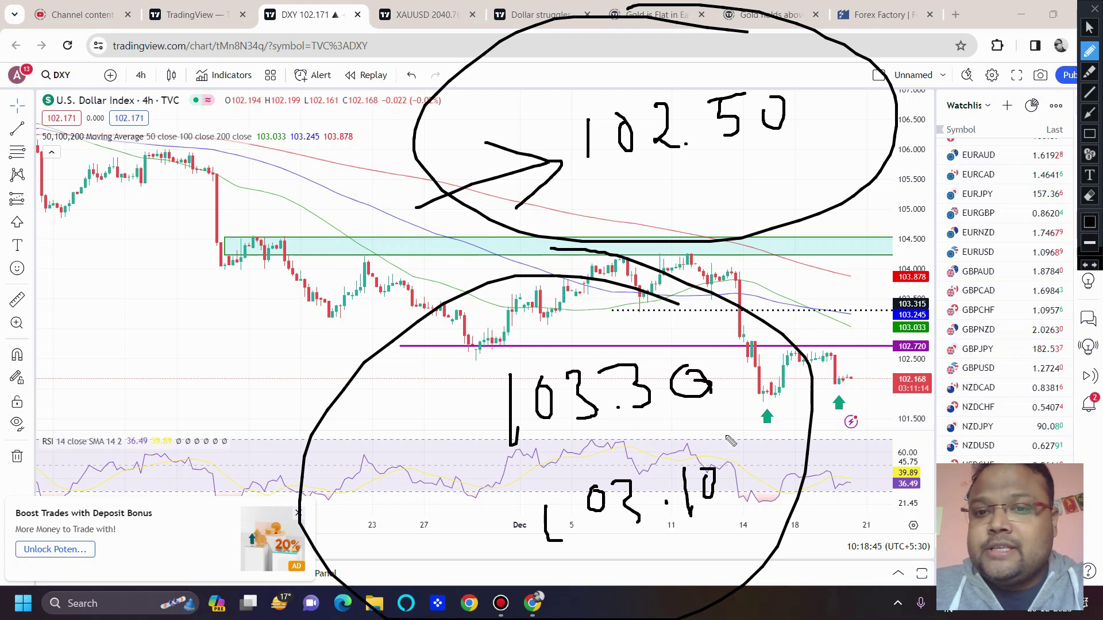
- Circle the 103.245 level, label the zone S-R, and circle the S-R zone
mouse_move(865, 310)
left_mouse_down()
mouse_move(850, 302)
mouse_move(804, 332)
mouse_move(856, 330)
mouse_move(864, 313)
left_mouse_up()
mouse_move(661, 321)
left_mouse_down()
mouse_move(657, 344)
mouse_move(692, 326)
mouse_move(749, 345)
left_mouse_up()
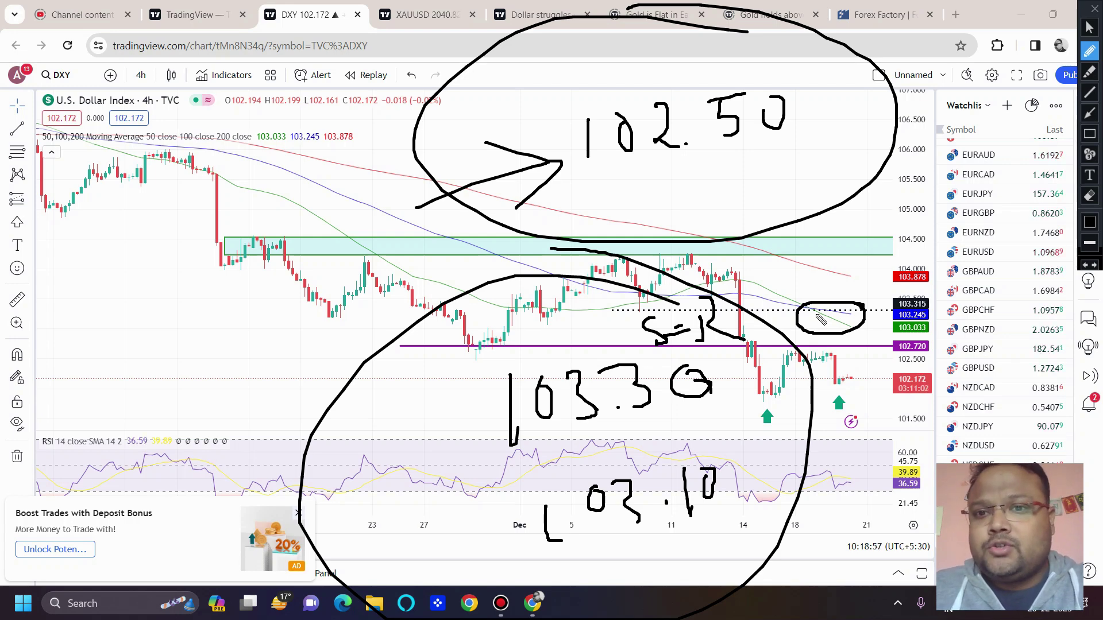
mouse_move(781, 292)
left_mouse_down()
mouse_move(850, 338)
mouse_move(682, 299)
left_mouse_up()
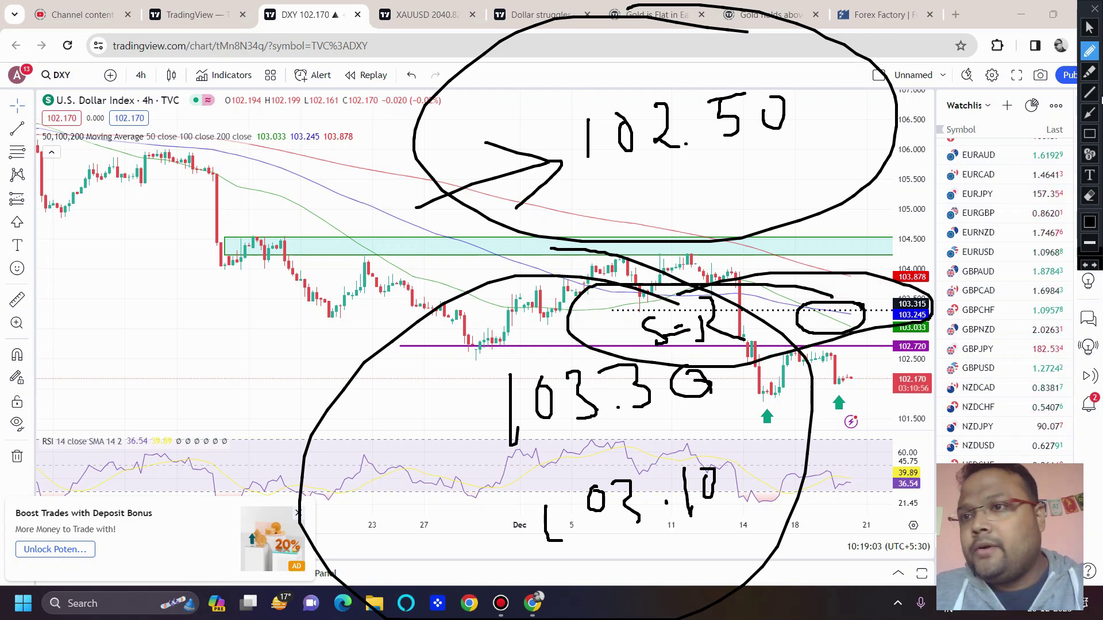
- Clear all Dollar chart drawings and open the 'Gold is Flat in Early Trade' article
left_click(1096, 8)
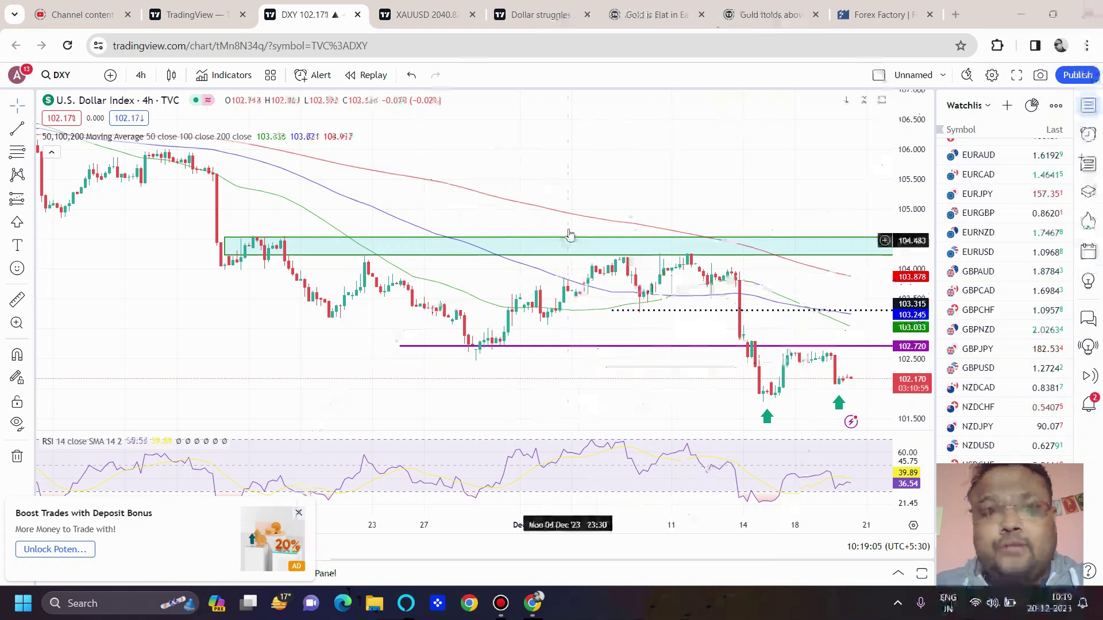
scroll(571, 236, "up", 3)
left_click(651, 14)
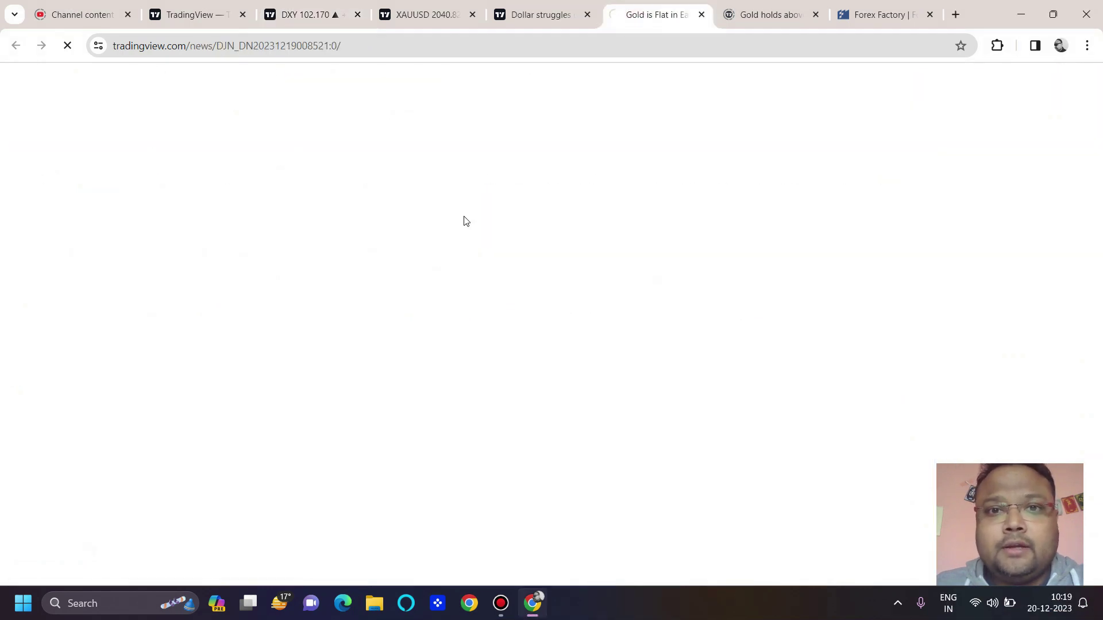
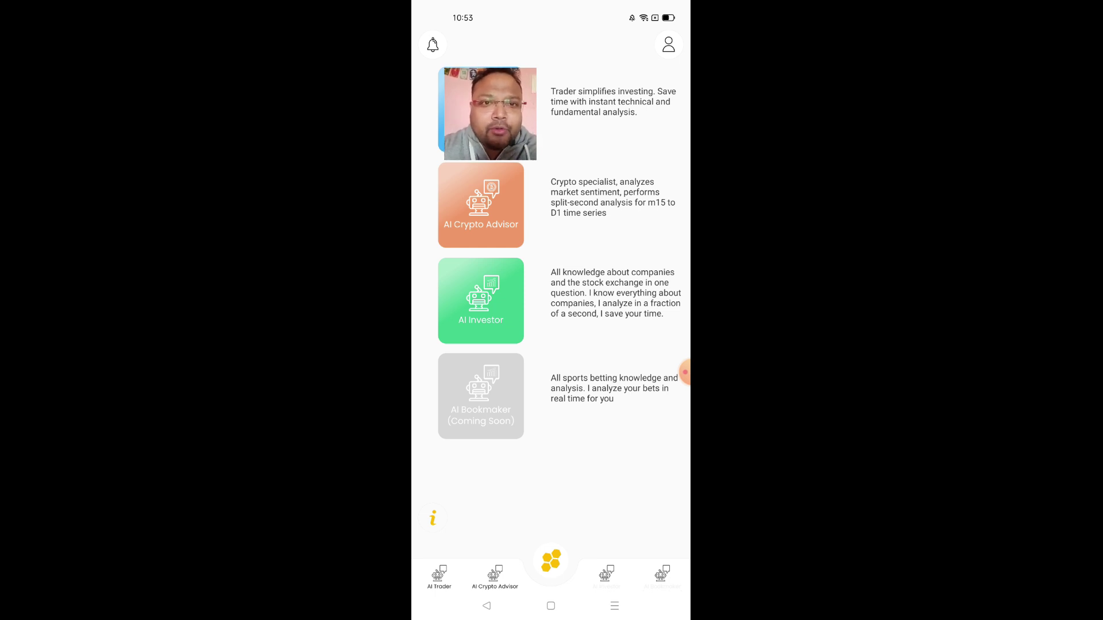
- Check the referral balance and copy the share code, then enter the referral code in the AI Trader chat
left_click(481, 115)
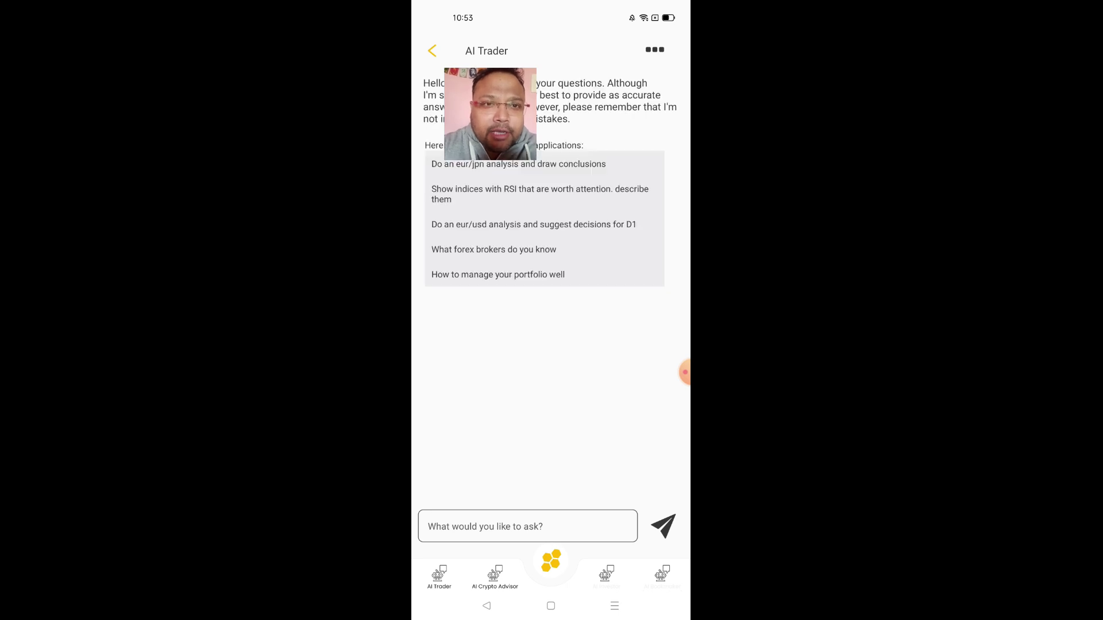
left_click(655, 49)
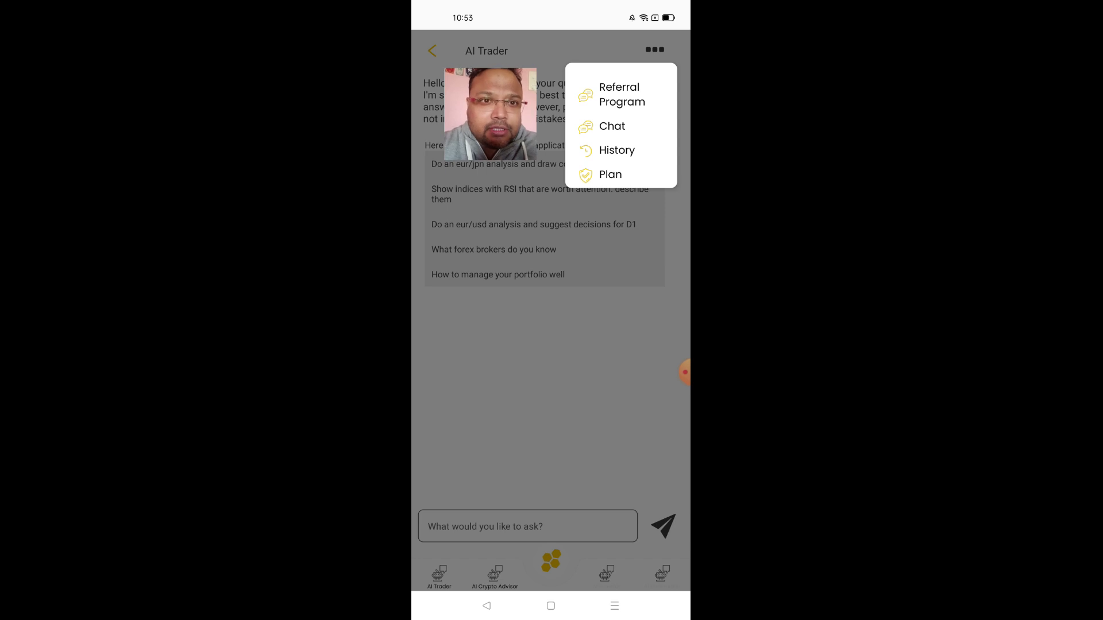
left_click(621, 94)
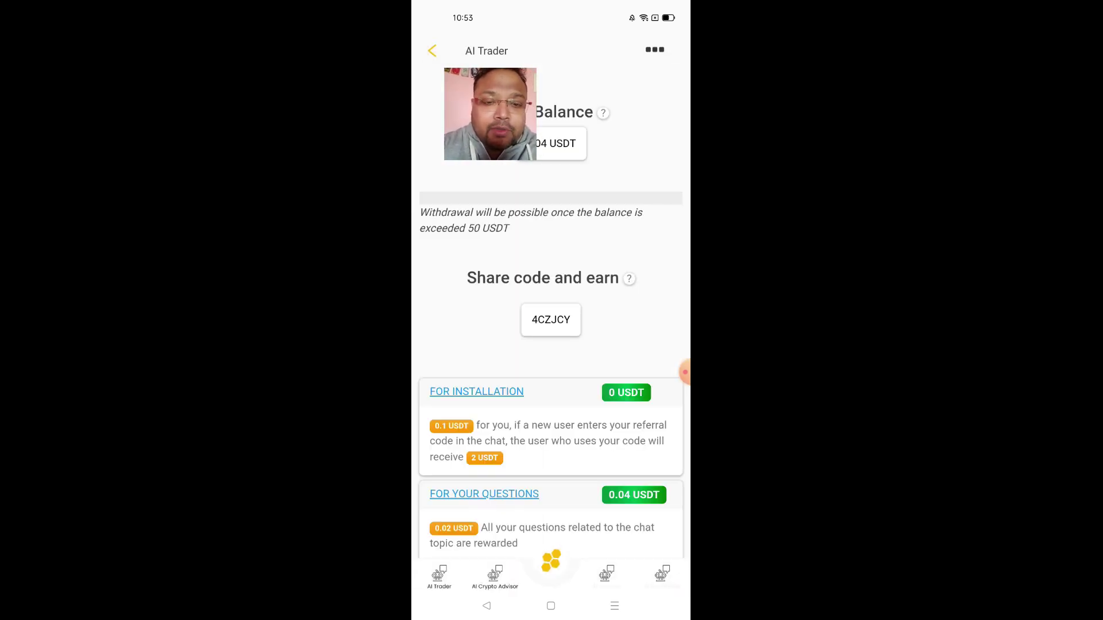
left_click(551, 319)
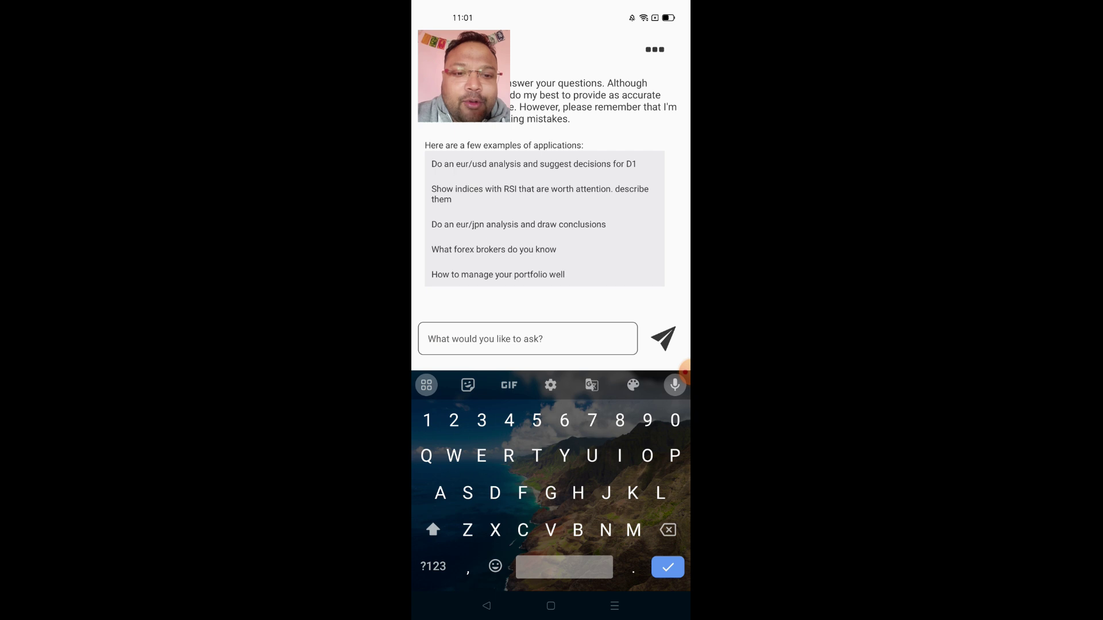
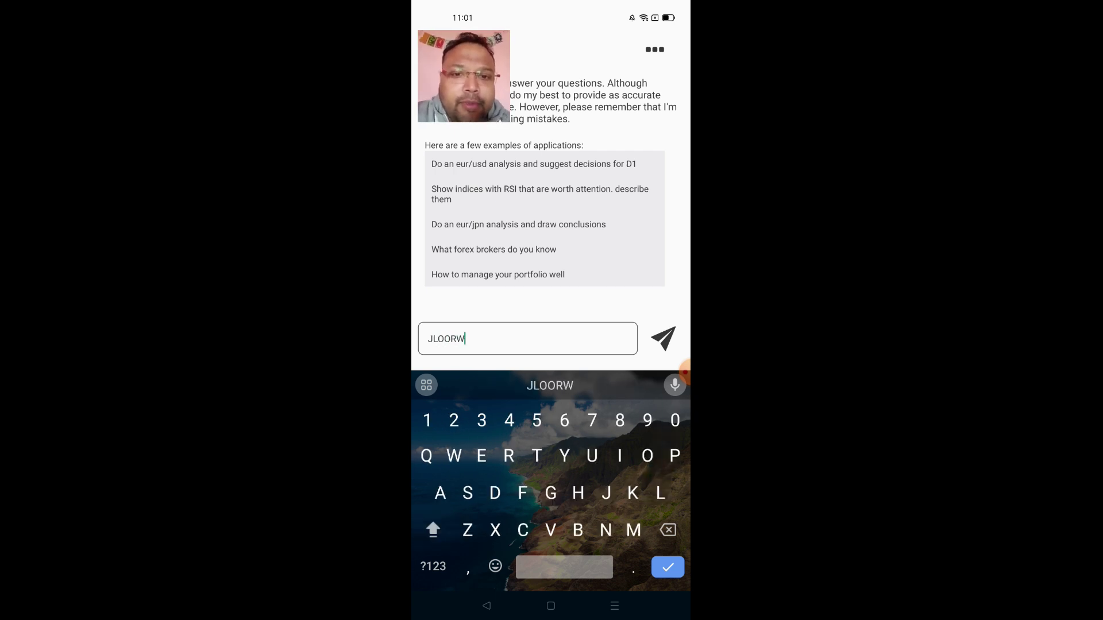
- Send the referral code in the chat, then reopen the Referral Program page to check the USDT balance
key("Return")
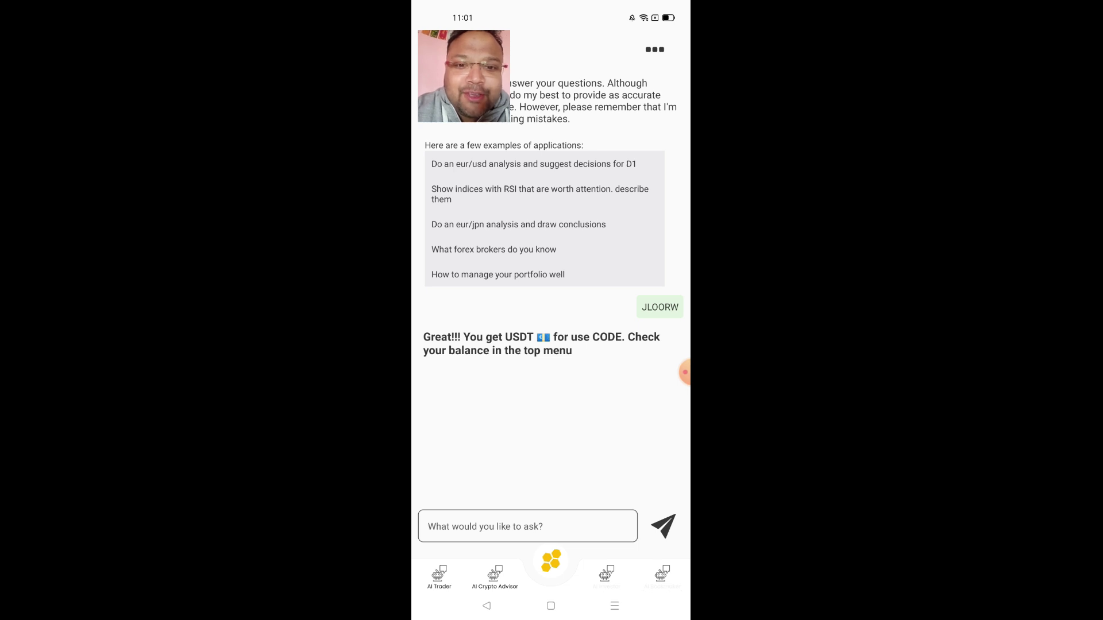
left_click(654, 49)
left_click(623, 92)
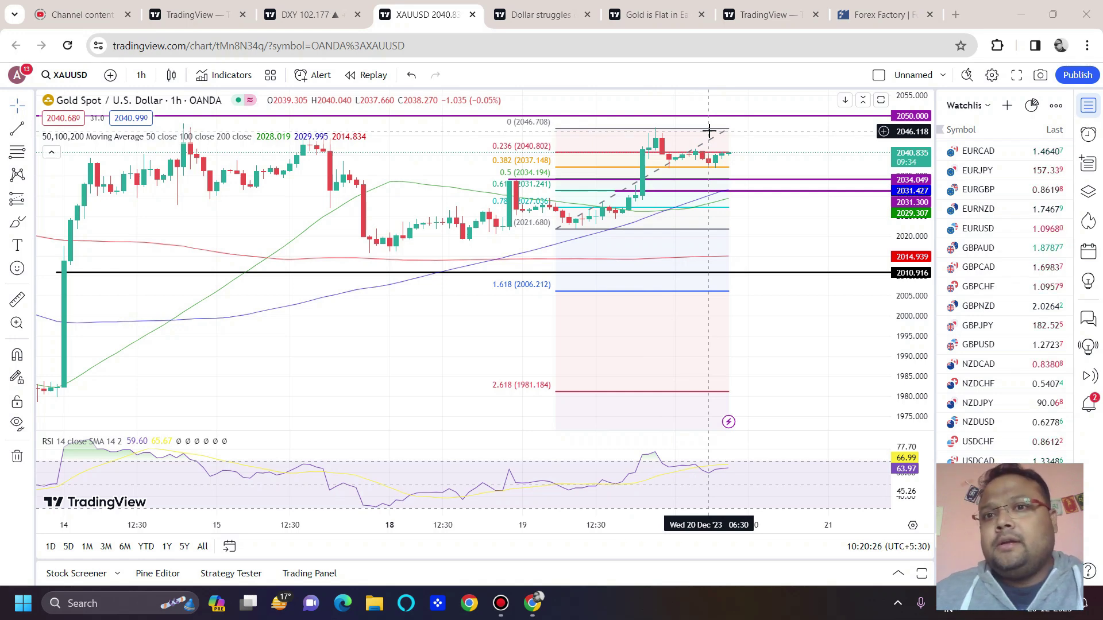
- Handwrite and circle 2010 on the chart with the screen pen, then clear the notes
key("ctrl+shift+p")
mouse_move(530, 336)
left_mouse_down()
mouse_move(560, 318)
mouse_move(599, 361)
mouse_move(621, 351)
mouse_move(639, 366)
left_mouse_up()
left_click_drag(656, 339, 652, 344)
mouse_move(635, 268)
left_mouse_down()
mouse_move(597, 468)
mouse_move(560, 231)
left_mouse_up()
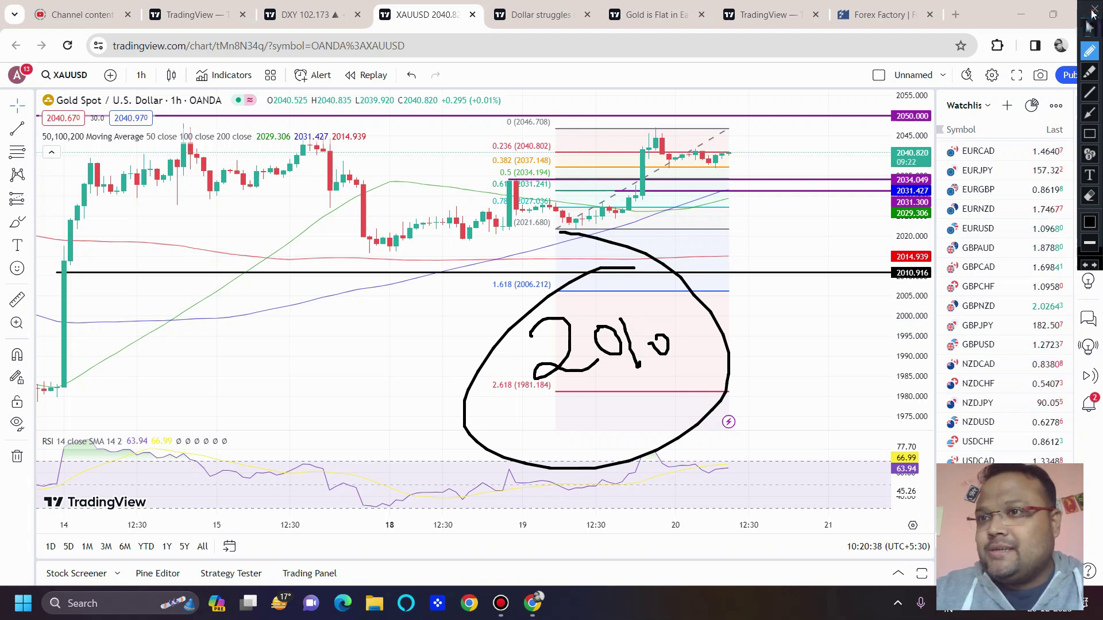
left_click(1090, 27)
scroll(557, 336, "down", 4)
scroll(230, 299, "up", 2)
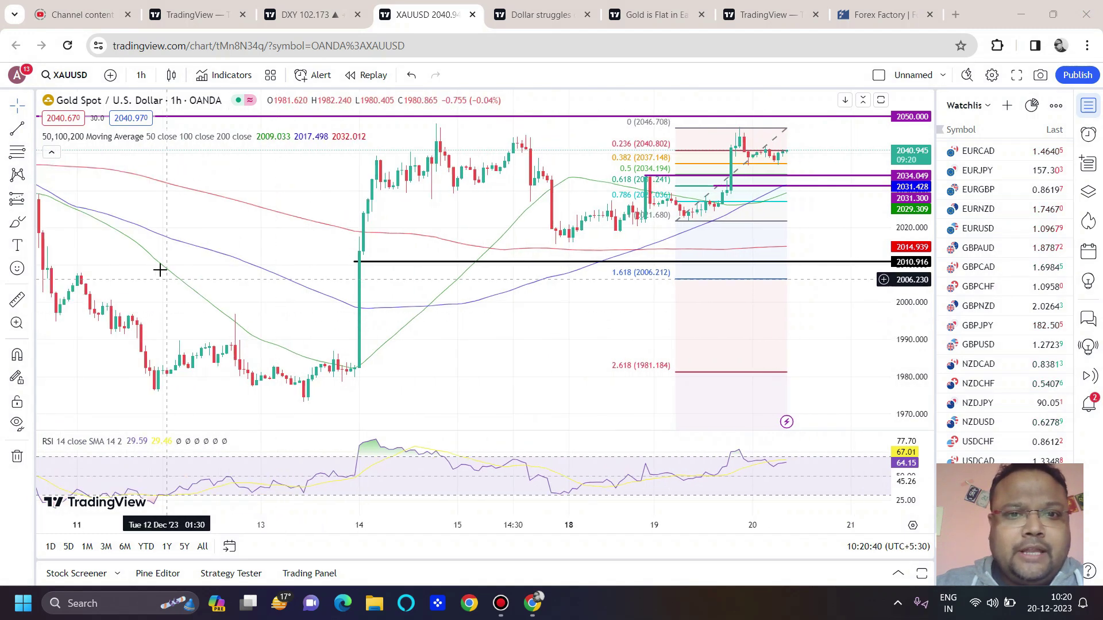
- Draw a Fibonacci retracement from the 1973 low to the 2047 high and delete the smaller one
key("alt+f")
left_click(218, 399)
left_click(867, 285)
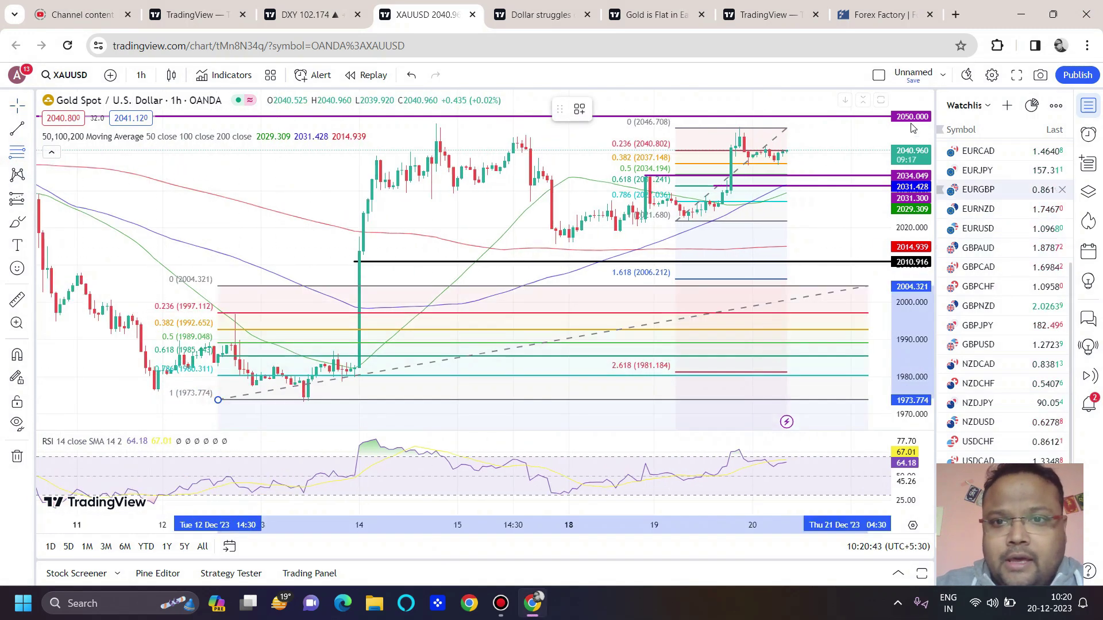
left_click(842, 123)
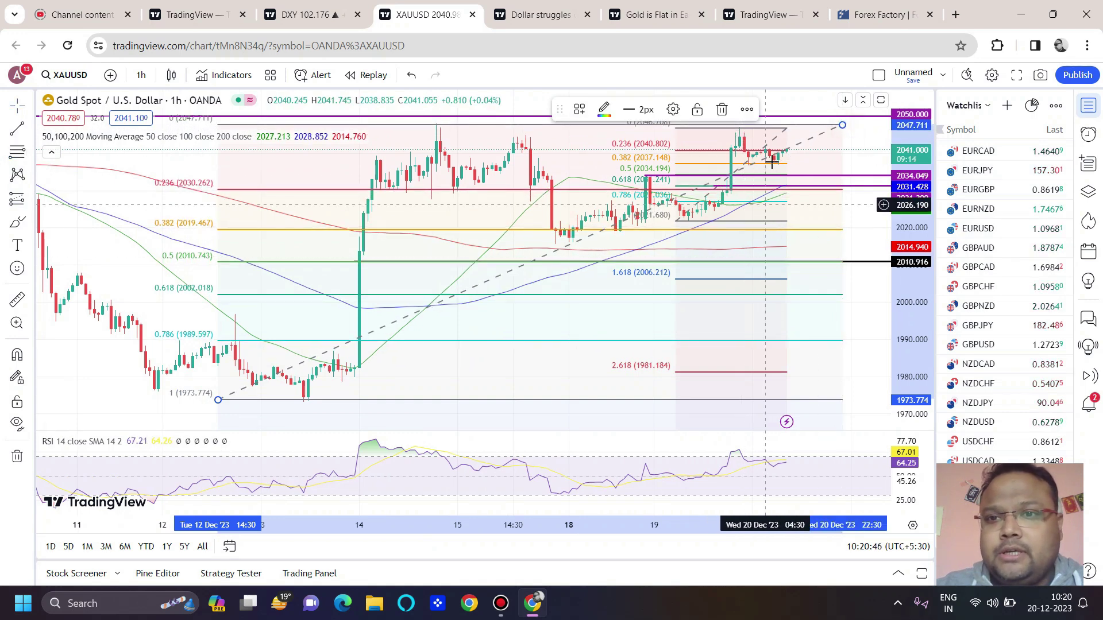
left_click(785, 137)
key("Delete")
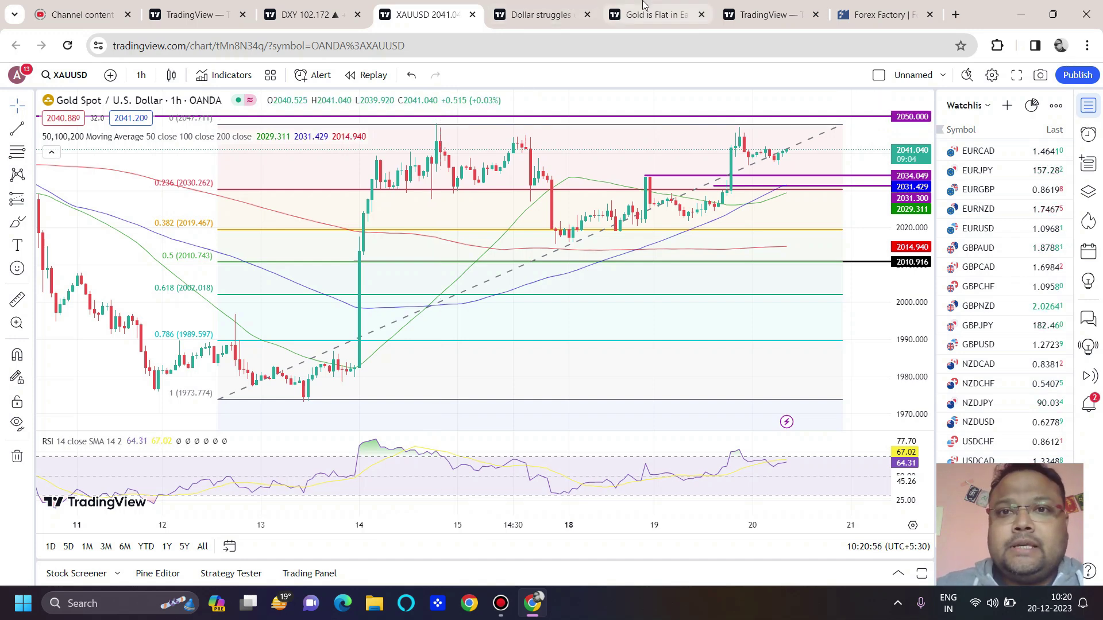
key("ctrl+shift+d")
left_click_drag(429, 121, 440, 132)
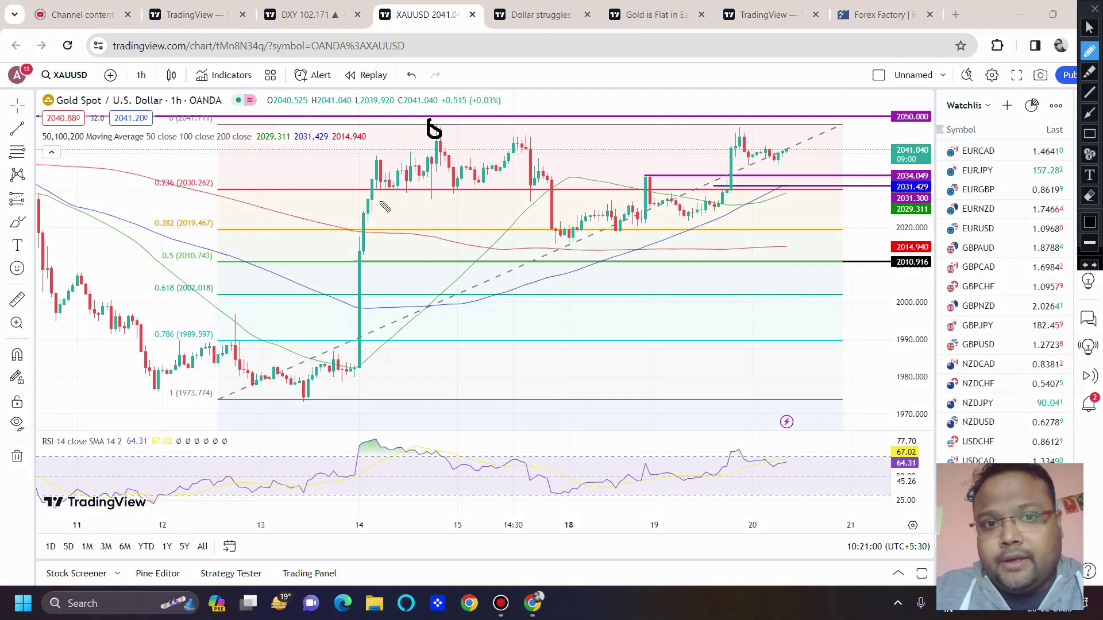
left_click_drag(368, 189, 551, 188)
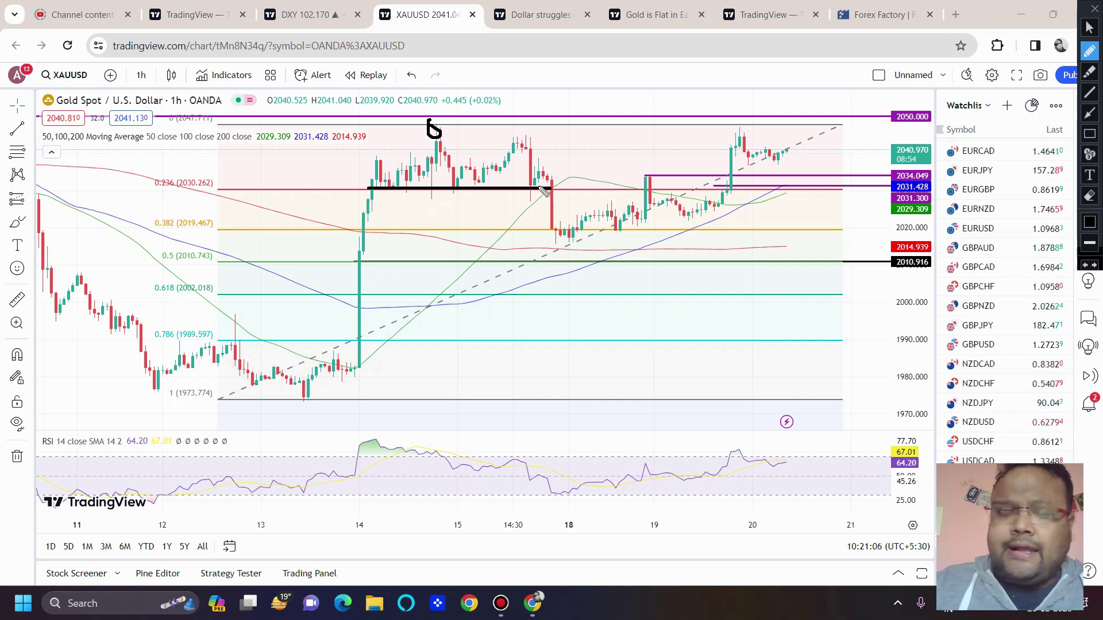
mouse_move(563, 160)
left_mouse_down()
mouse_move(533, 188)
mouse_move(537, 175)
left_mouse_up()
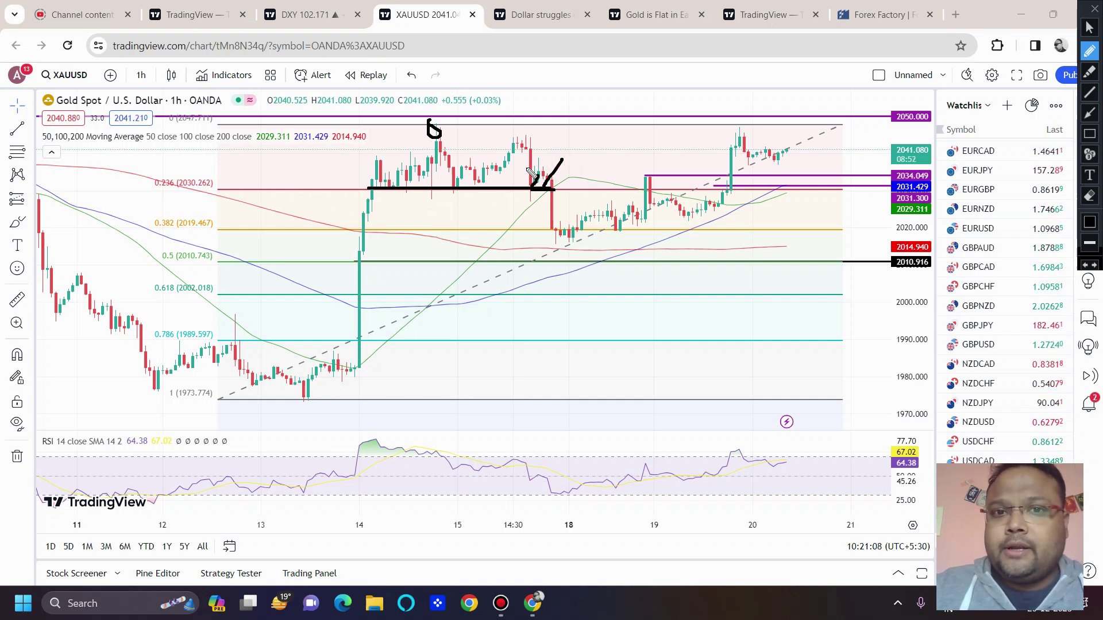
left_click_drag(533, 228, 566, 228)
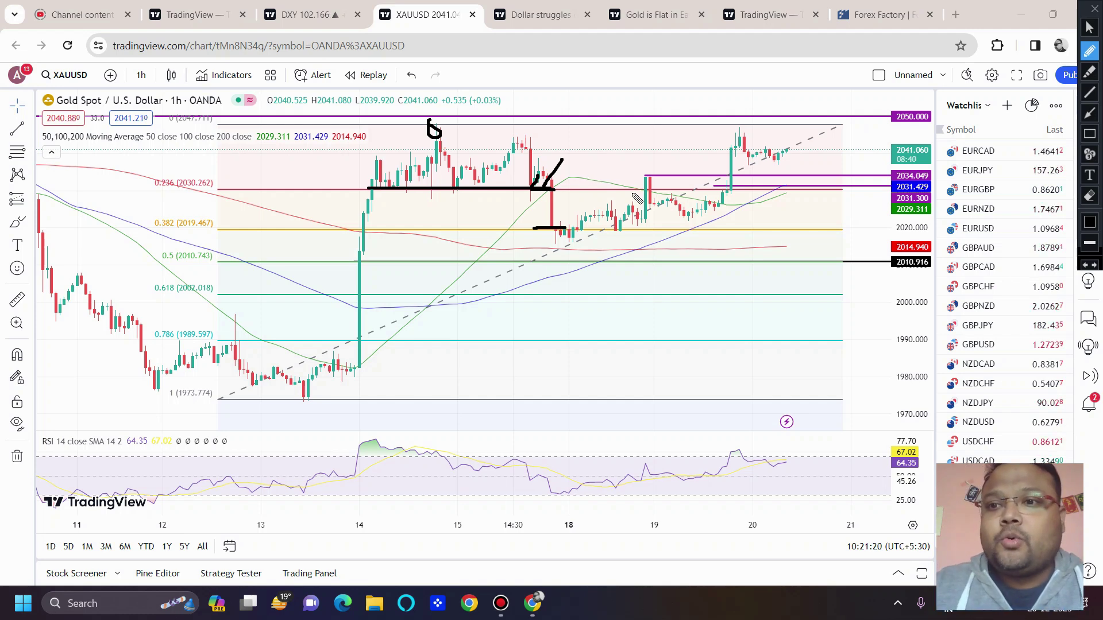
mouse_move(684, 278)
left_mouse_down()
mouse_move(720, 312)
mouse_move(718, 279)
mouse_move(746, 324)
left_mouse_up()
mouse_move(772, 282)
left_mouse_down()
mouse_move(830, 293)
mouse_move(853, 316)
left_mouse_up()
left_click_drag(869, 276, 867, 278)
left_click_drag(871, 326, 872, 276)
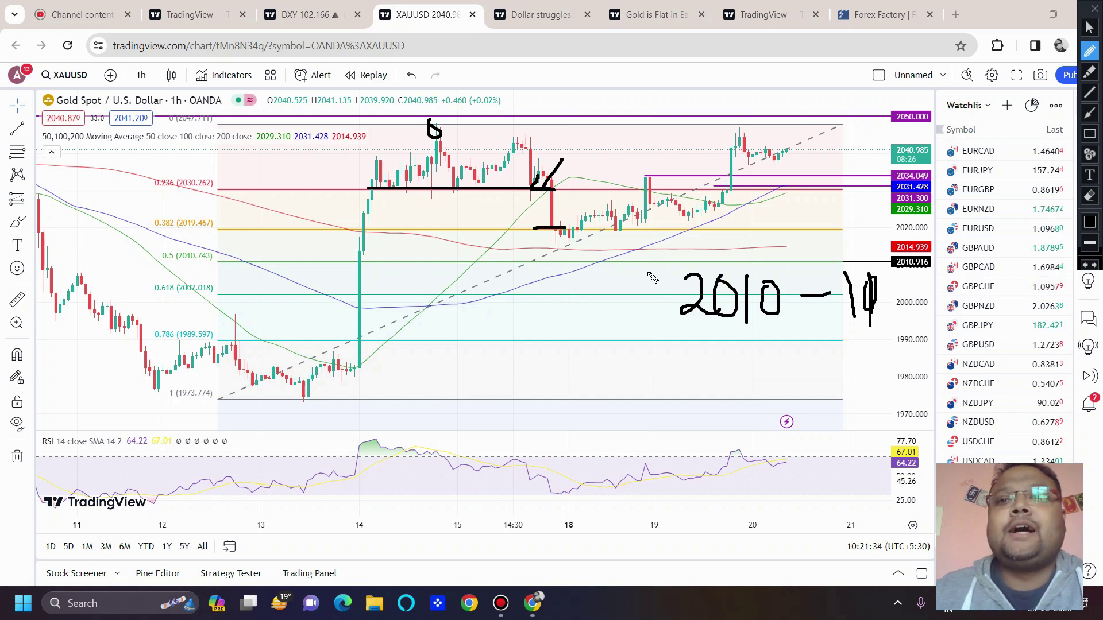
left_click(1094, 11)
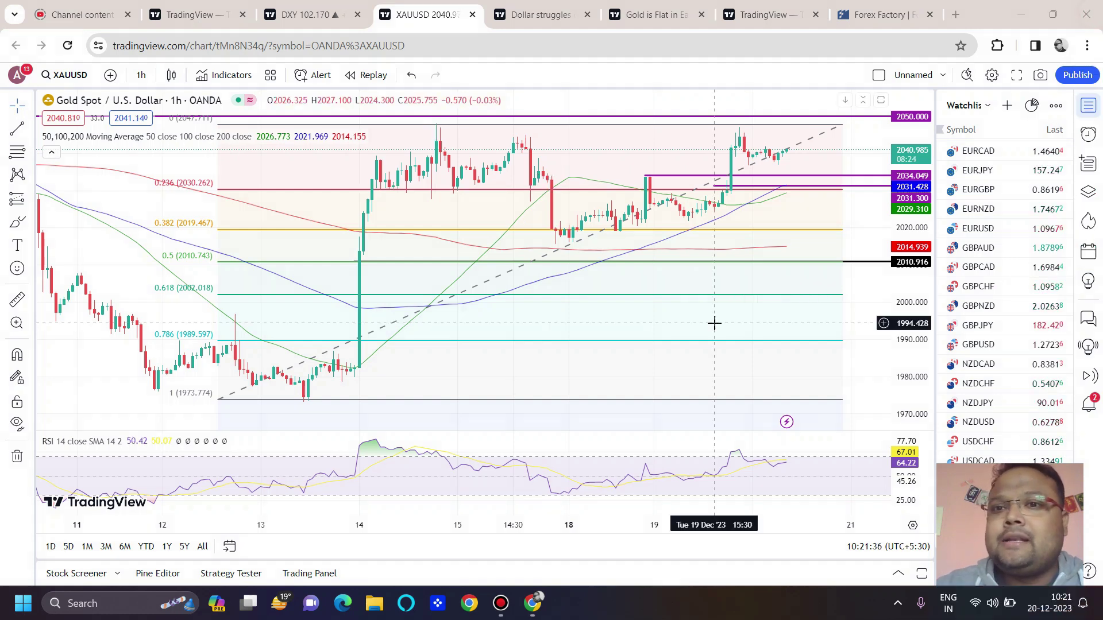
scroll(714, 322, "up", 3)
- Replace the large Fibonacci retracement with one from the 2015.471 low to the 2046.669 high
left_click(749, 129)
key("Delete")
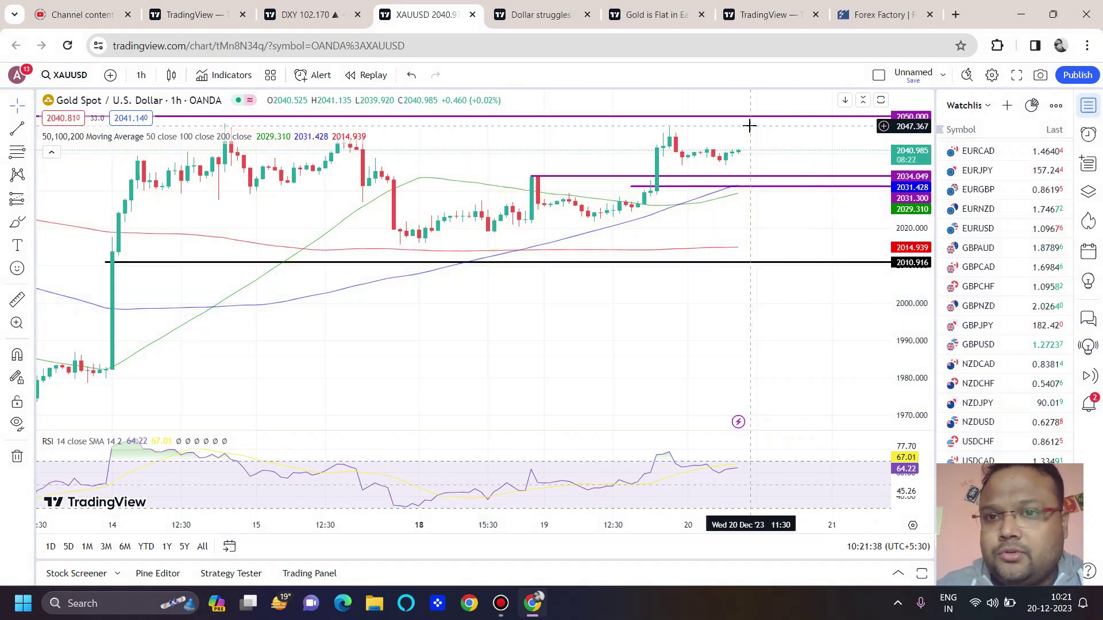
scroll(443, 227, "up", 2)
left_click(17, 151)
left_click(285, 294)
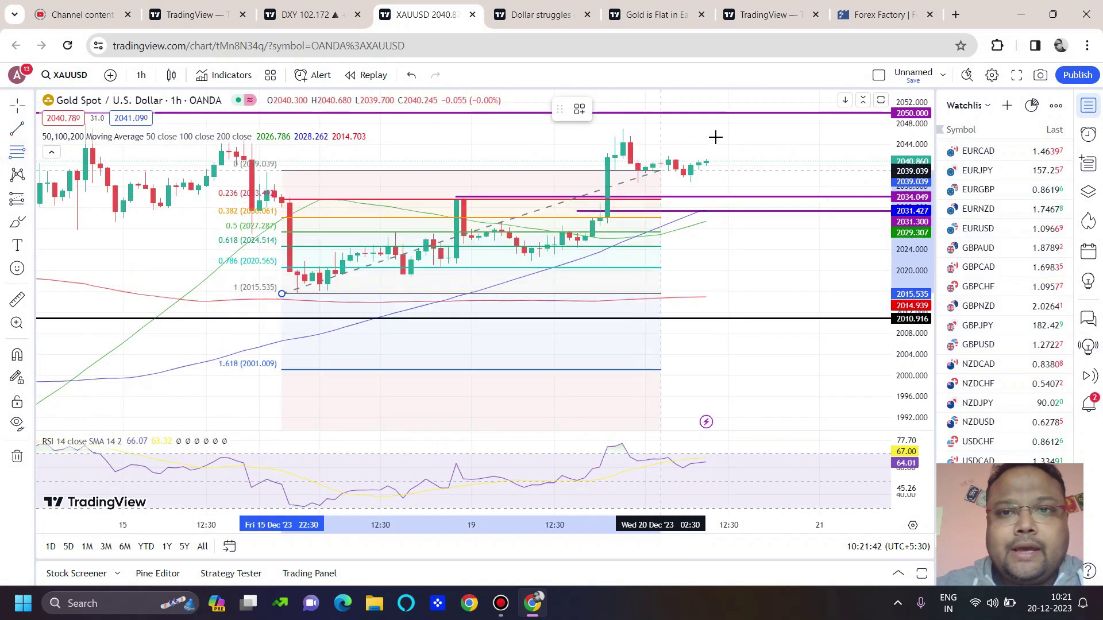
left_click(782, 129)
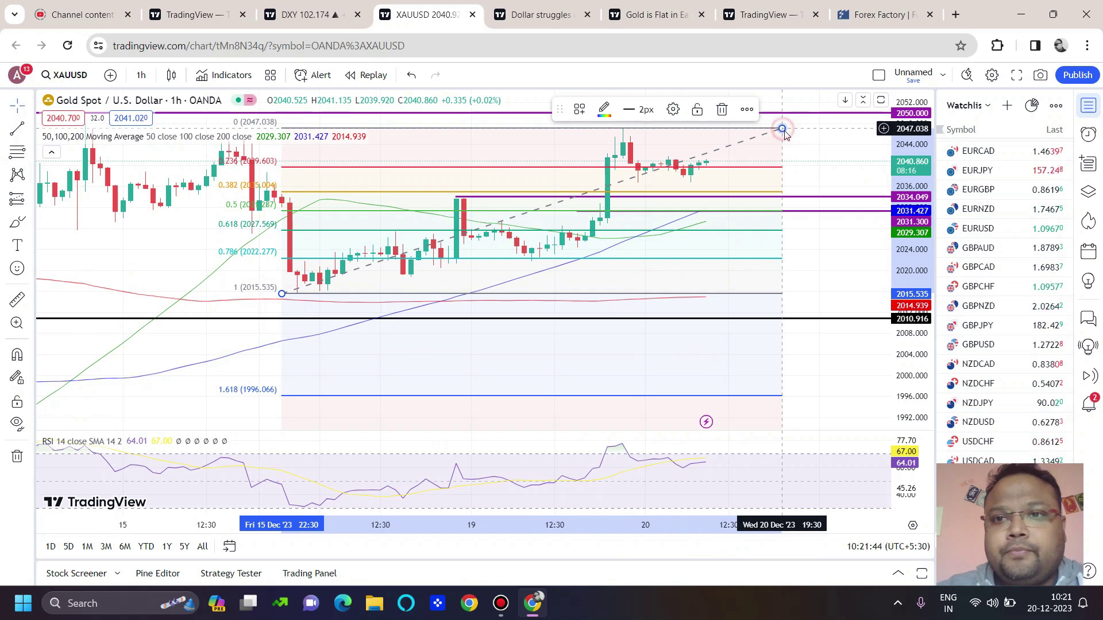
left_click_drag(782, 129, 782, 131)
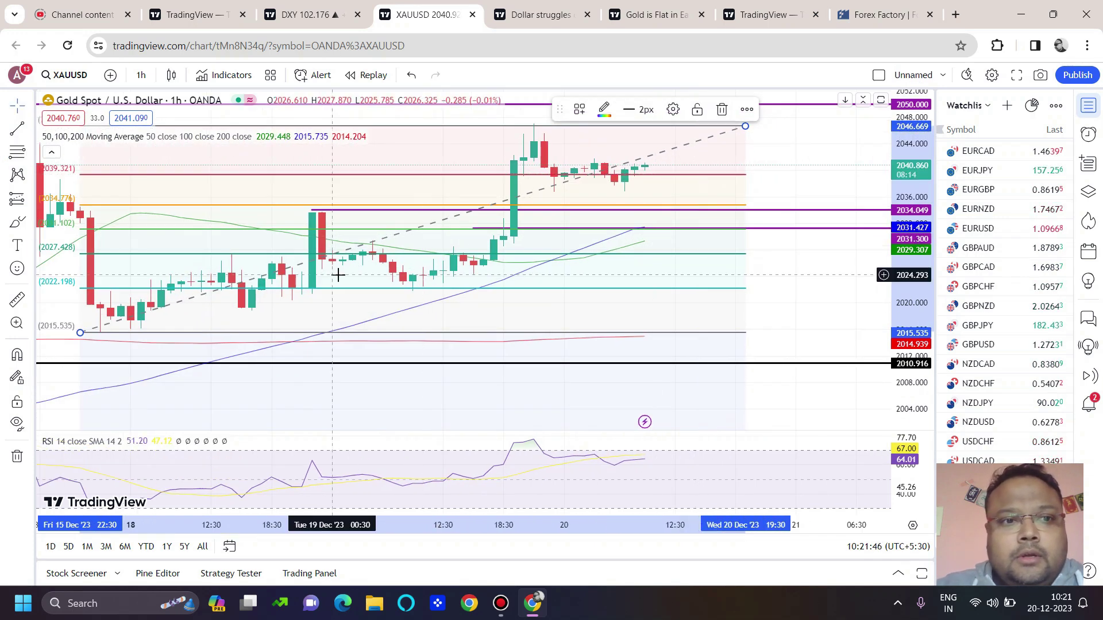
scroll(312, 297, "down", 1)
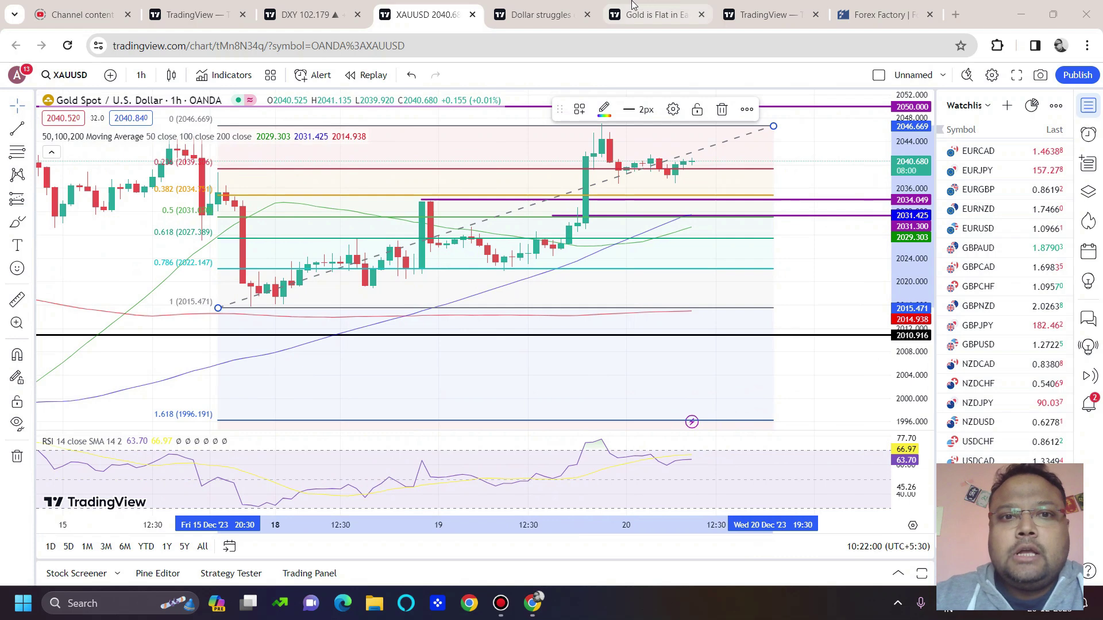
- Pen a line across the 2034 level and handwrite 2034 beside it
left_click(678, 8)
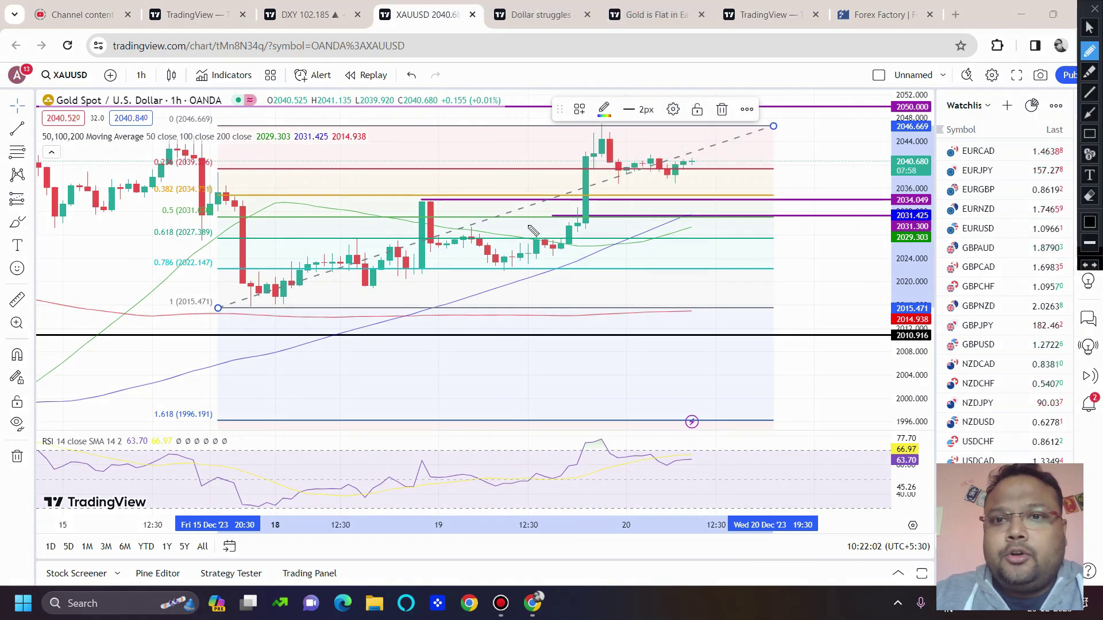
left_click_drag(419, 197, 717, 200)
left_click_drag(609, 282, 659, 330)
mouse_move(661, 292)
left_mouse_down()
mouse_move(735, 317)
mouse_move(727, 336)
left_mouse_up()
left_click_drag(753, 278, 775, 325)
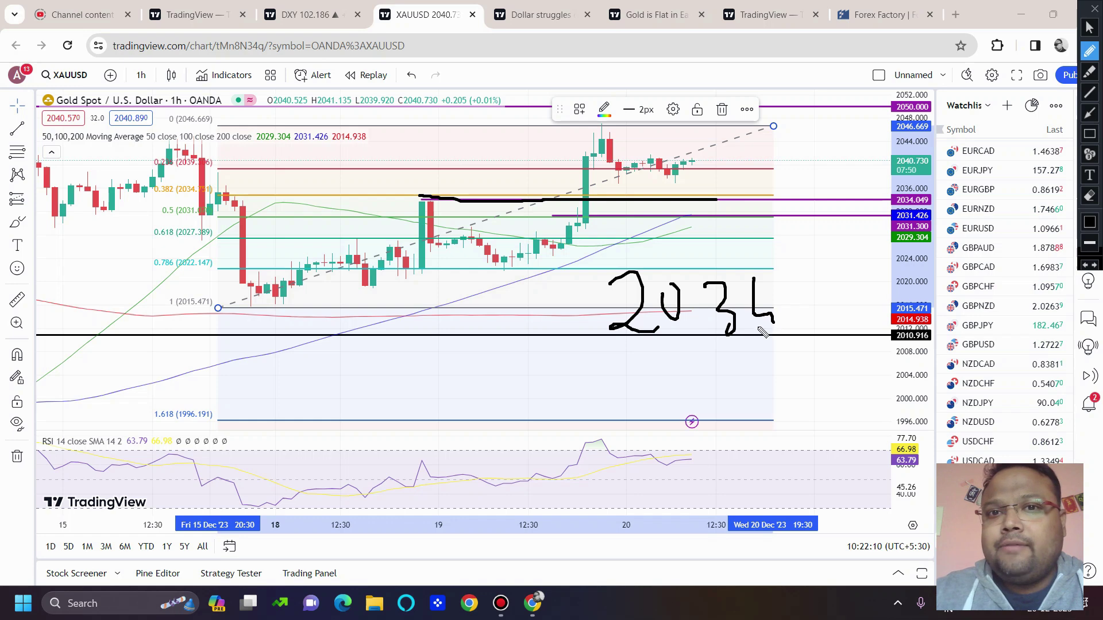
- Circle the tallest candle top and latest candles, then write and circle LH at top right
mouse_move(611, 124)
left_mouse_down()
mouse_move(593, 132)
mouse_move(615, 126)
mouse_move(608, 119)
left_mouse_up()
mouse_move(671, 141)
left_mouse_down()
mouse_move(653, 151)
mouse_move(680, 172)
mouse_move(669, 141)
left_mouse_up()
mouse_move(719, 68)
left_mouse_down()
mouse_move(720, 86)
mouse_move(752, 113)
left_mouse_up()
left_click_drag(760, 65, 760, 106)
left_click_drag(758, 89, 788, 81)
left_click_drag(792, 68, 794, 101)
mouse_move(773, 12)
left_mouse_down()
mouse_move(788, 146)
mouse_move(791, 33)
left_mouse_up()
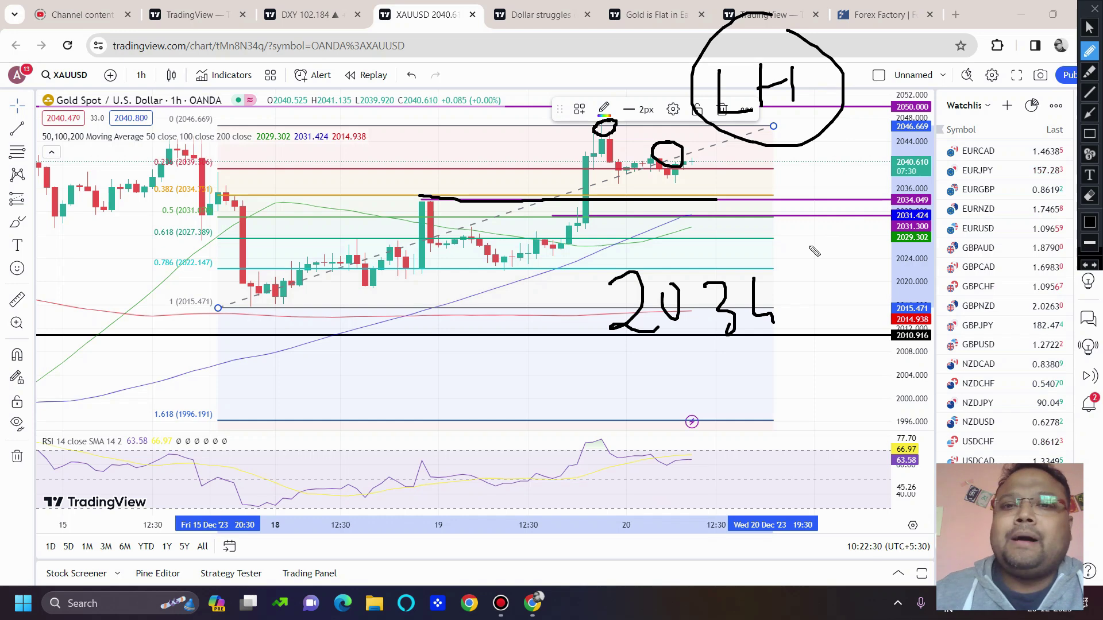
- Write a price note near the 1.618 level and draw short level lines around 2034
mouse_move(639, 404)
left_mouse_down()
mouse_move(716, 434)
mouse_move(744, 403)
mouse_move(798, 439)
left_mouse_up()
mouse_move(792, 402)
left_mouse_down()
mouse_move(801, 442)
mouse_move(841, 422)
mouse_move(901, 428)
mouse_move(918, 412)
left_mouse_up()
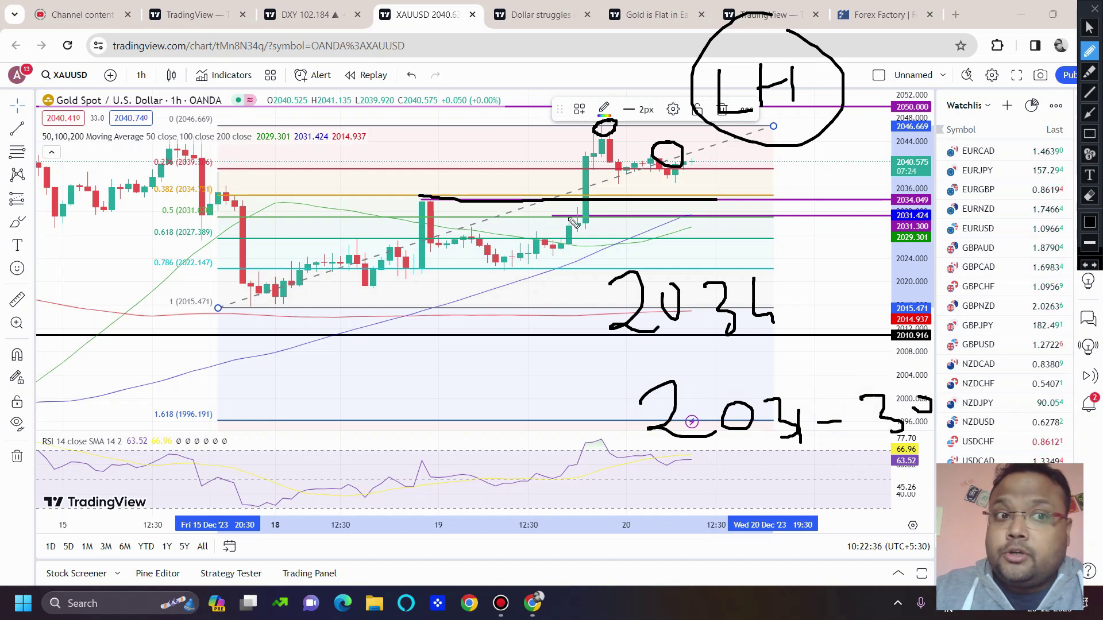
mouse_move(577, 217)
left_mouse_down()
mouse_move(714, 218)
mouse_move(672, 213)
mouse_move(703, 228)
mouse_move(698, 213)
left_mouse_up()
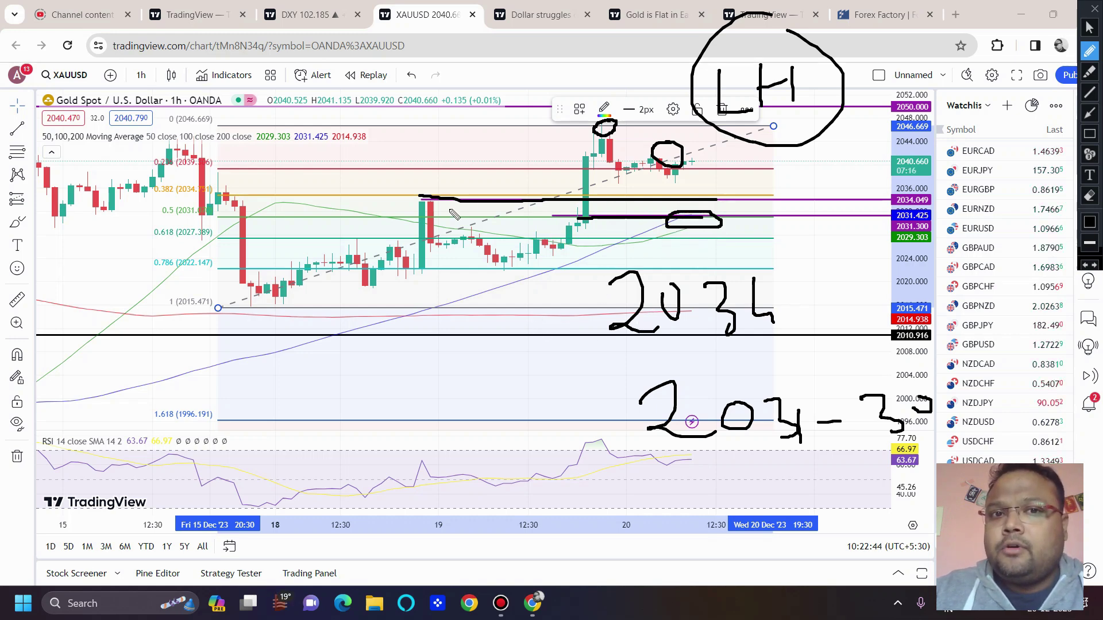
left_click_drag(599, 197, 737, 197)
mouse_move(439, 188)
left_mouse_down()
mouse_move(428, 193)
mouse_move(448, 208)
mouse_move(443, 194)
left_mouse_up()
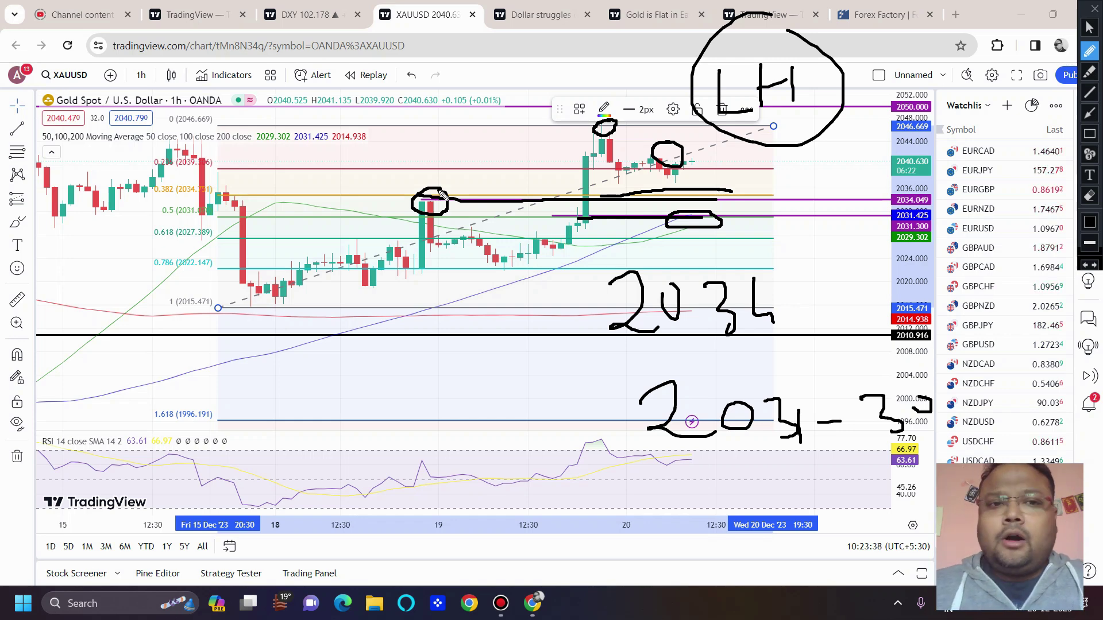
- Handwrite 2050 and 2000 at lower left and draw a large loop around them
mouse_move(216, 340)
left_mouse_down()
mouse_move(246, 352)
mouse_move(282, 396)
left_mouse_up()
mouse_move(292, 358)
left_mouse_down()
mouse_move(279, 376)
mouse_move(290, 358)
mouse_move(348, 346)
mouse_move(355, 392)
left_mouse_up()
left_click_drag(397, 338, 399, 345)
mouse_move(256, 466)
left_mouse_down()
mouse_move(271, 481)
mouse_move(331, 491)
left_mouse_up()
left_click_drag(349, 459, 361, 460)
mouse_move(395, 463)
left_mouse_down()
mouse_move(382, 468)
mouse_move(409, 481)
left_mouse_up()
mouse_move(482, 273)
left_mouse_down()
mouse_move(34, 477)
mouse_move(437, 241)
mouse_move(279, 125)
left_mouse_up()
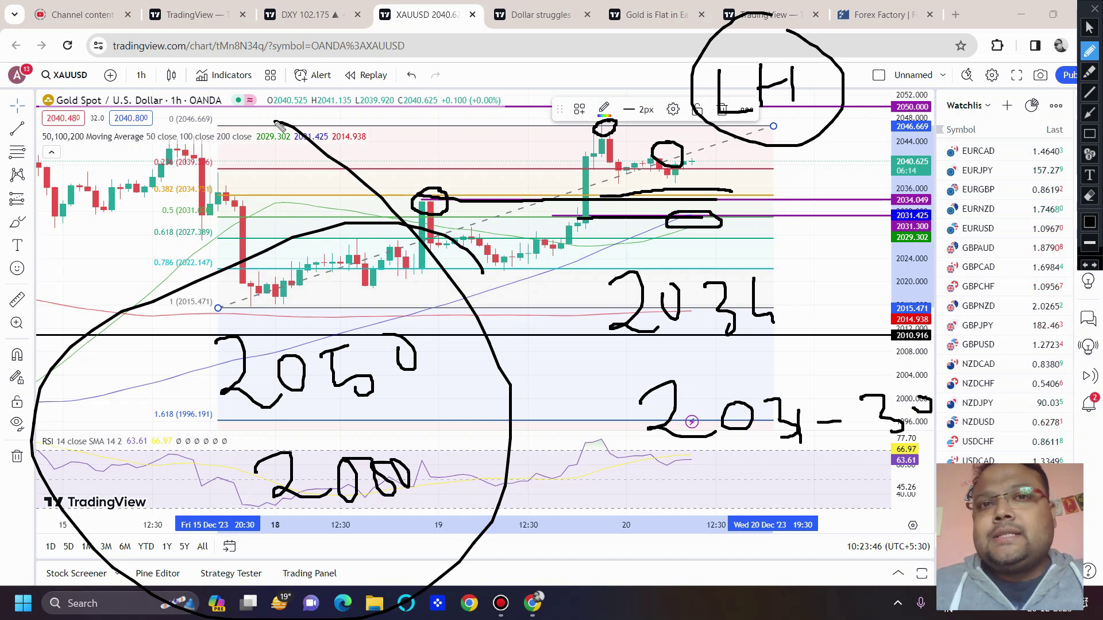